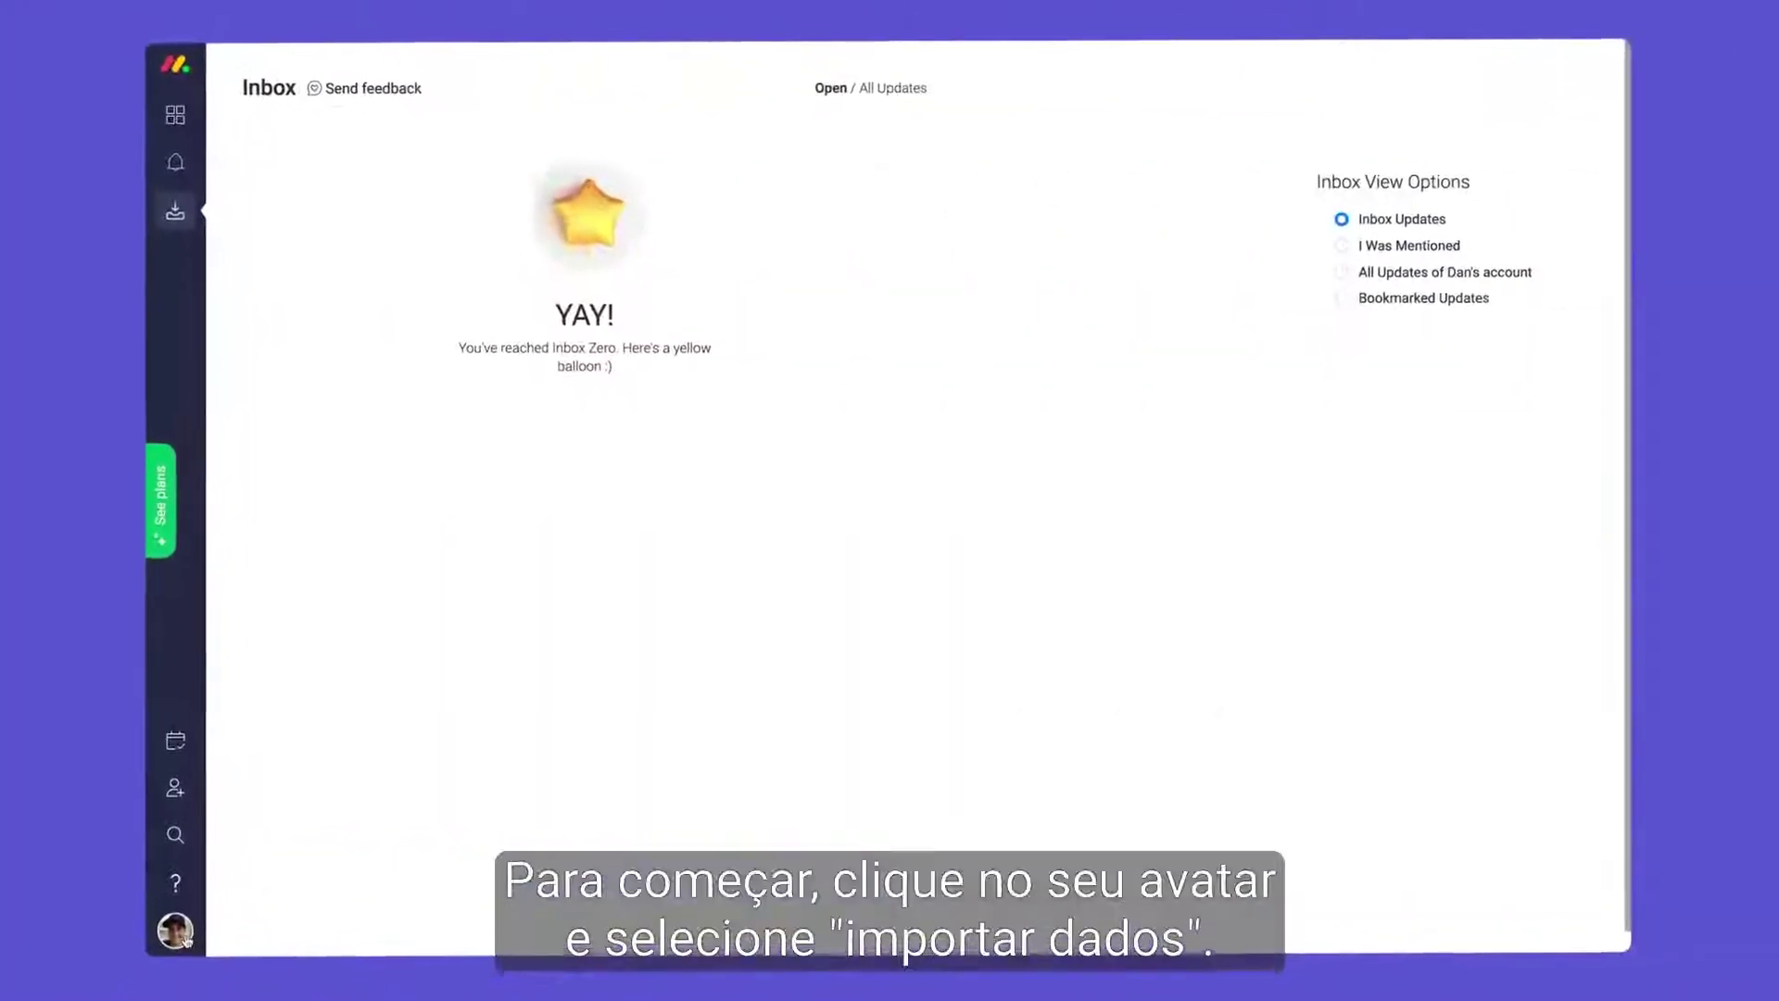
Step: From the account menu's Import data page, choose the Excel option to create a new board
left_click(181, 934)
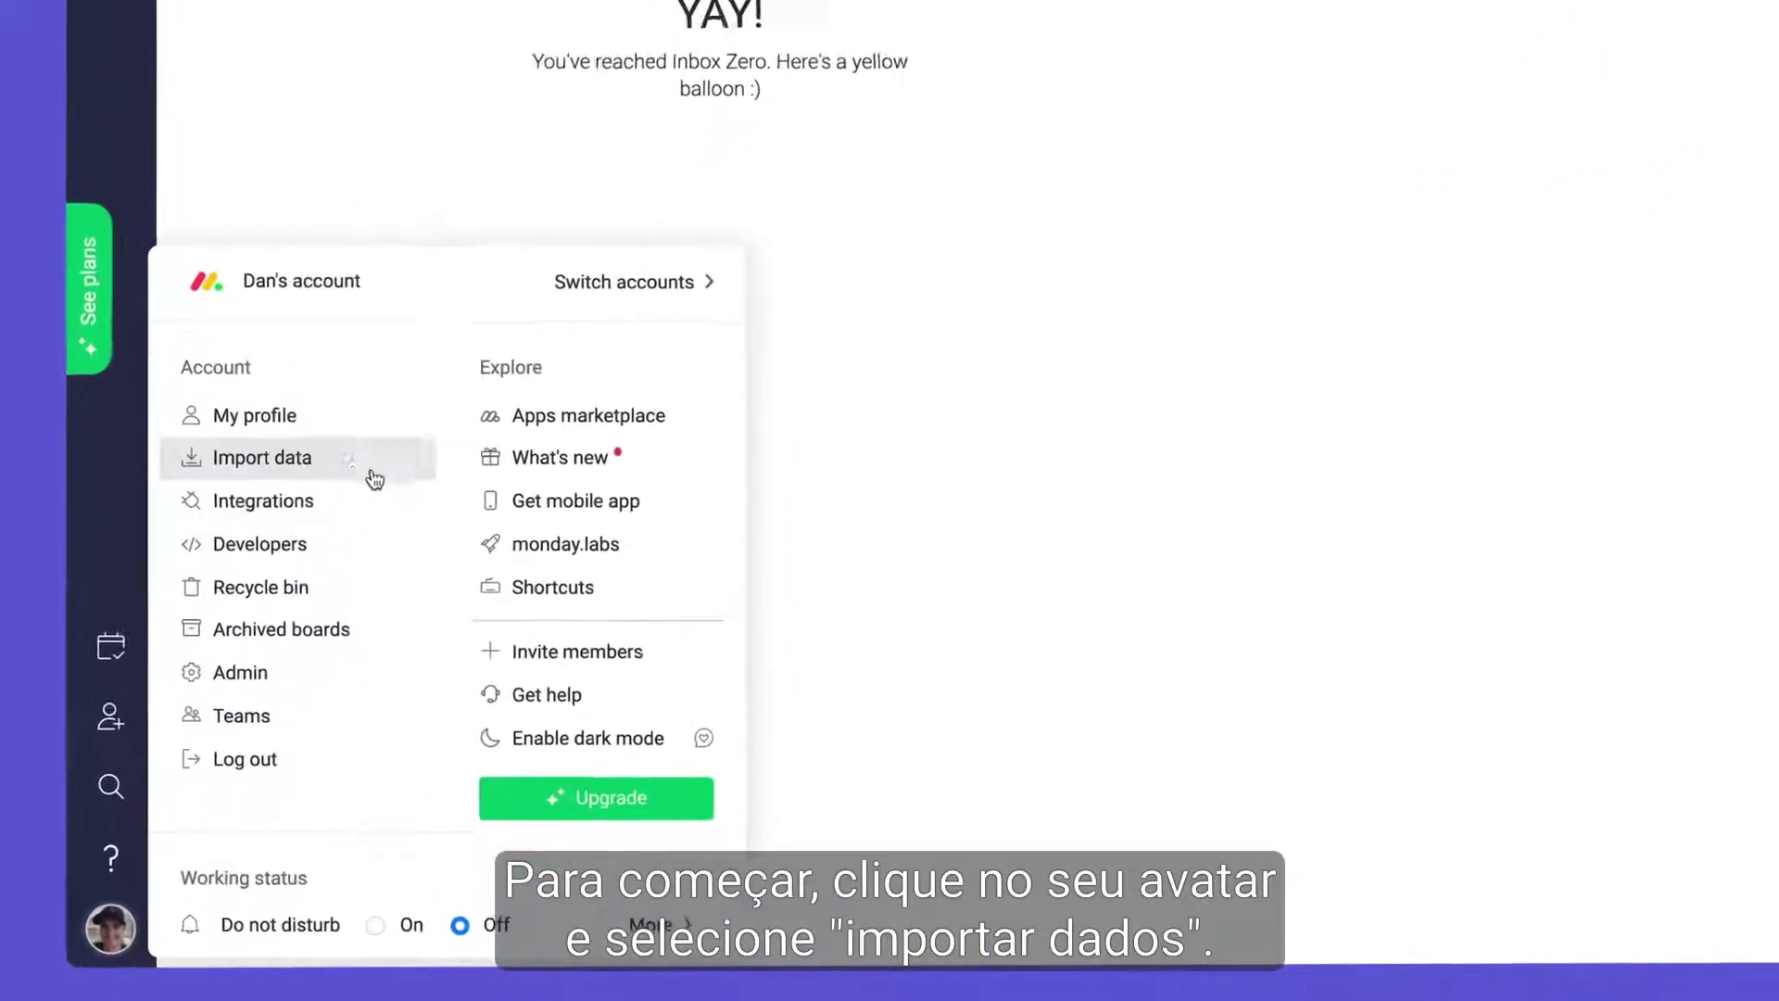
left_click(345, 457)
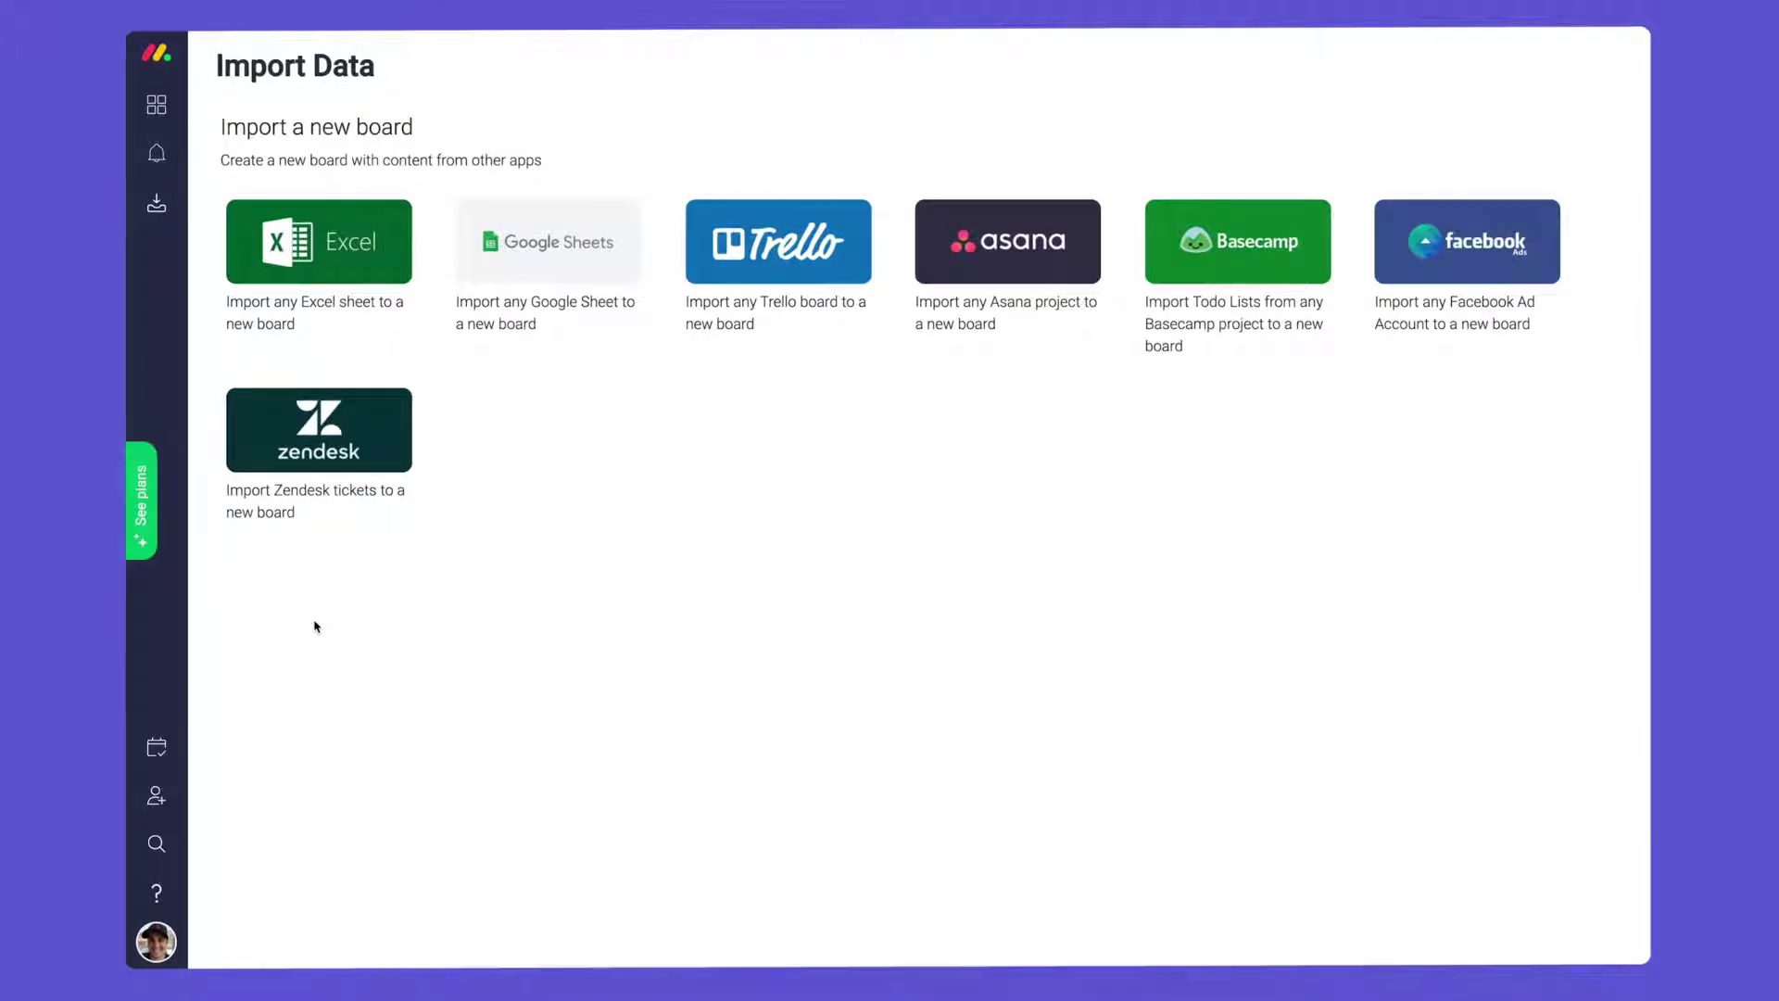
left_click(392, 246)
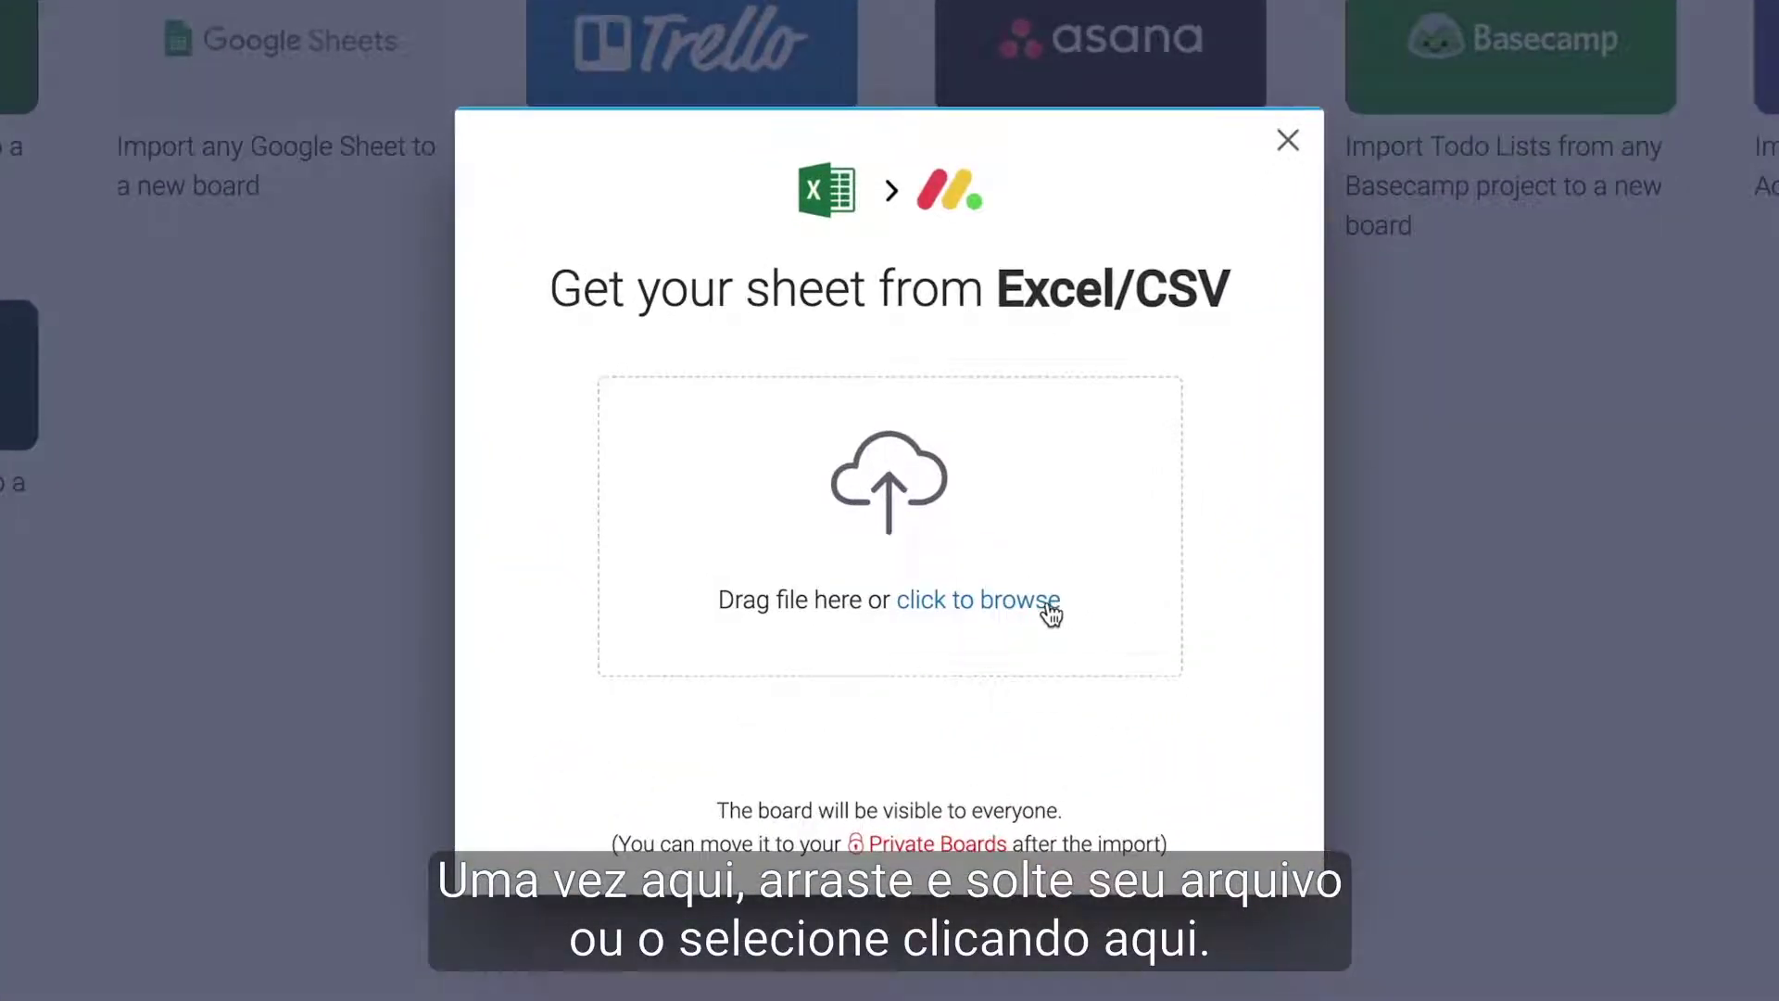
Step: Upload monday.com Flavors.xlsx and continue to customizing the new board
left_click(1048, 604)
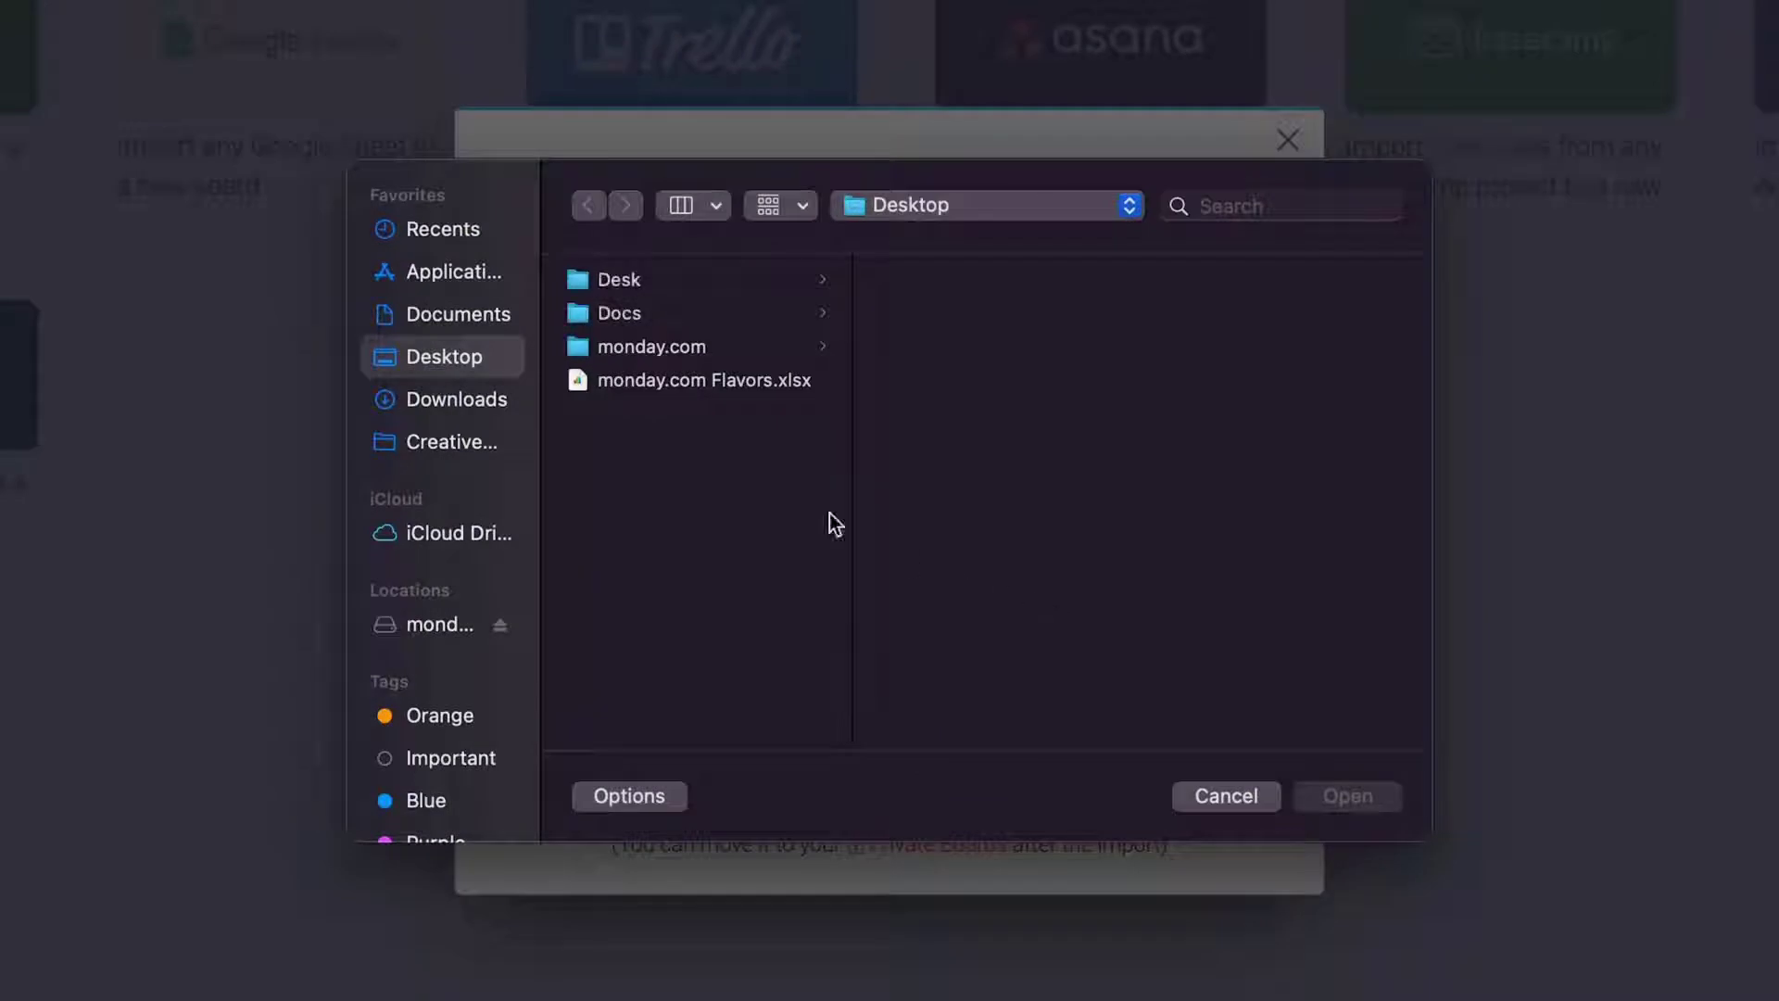
left_click(1355, 805)
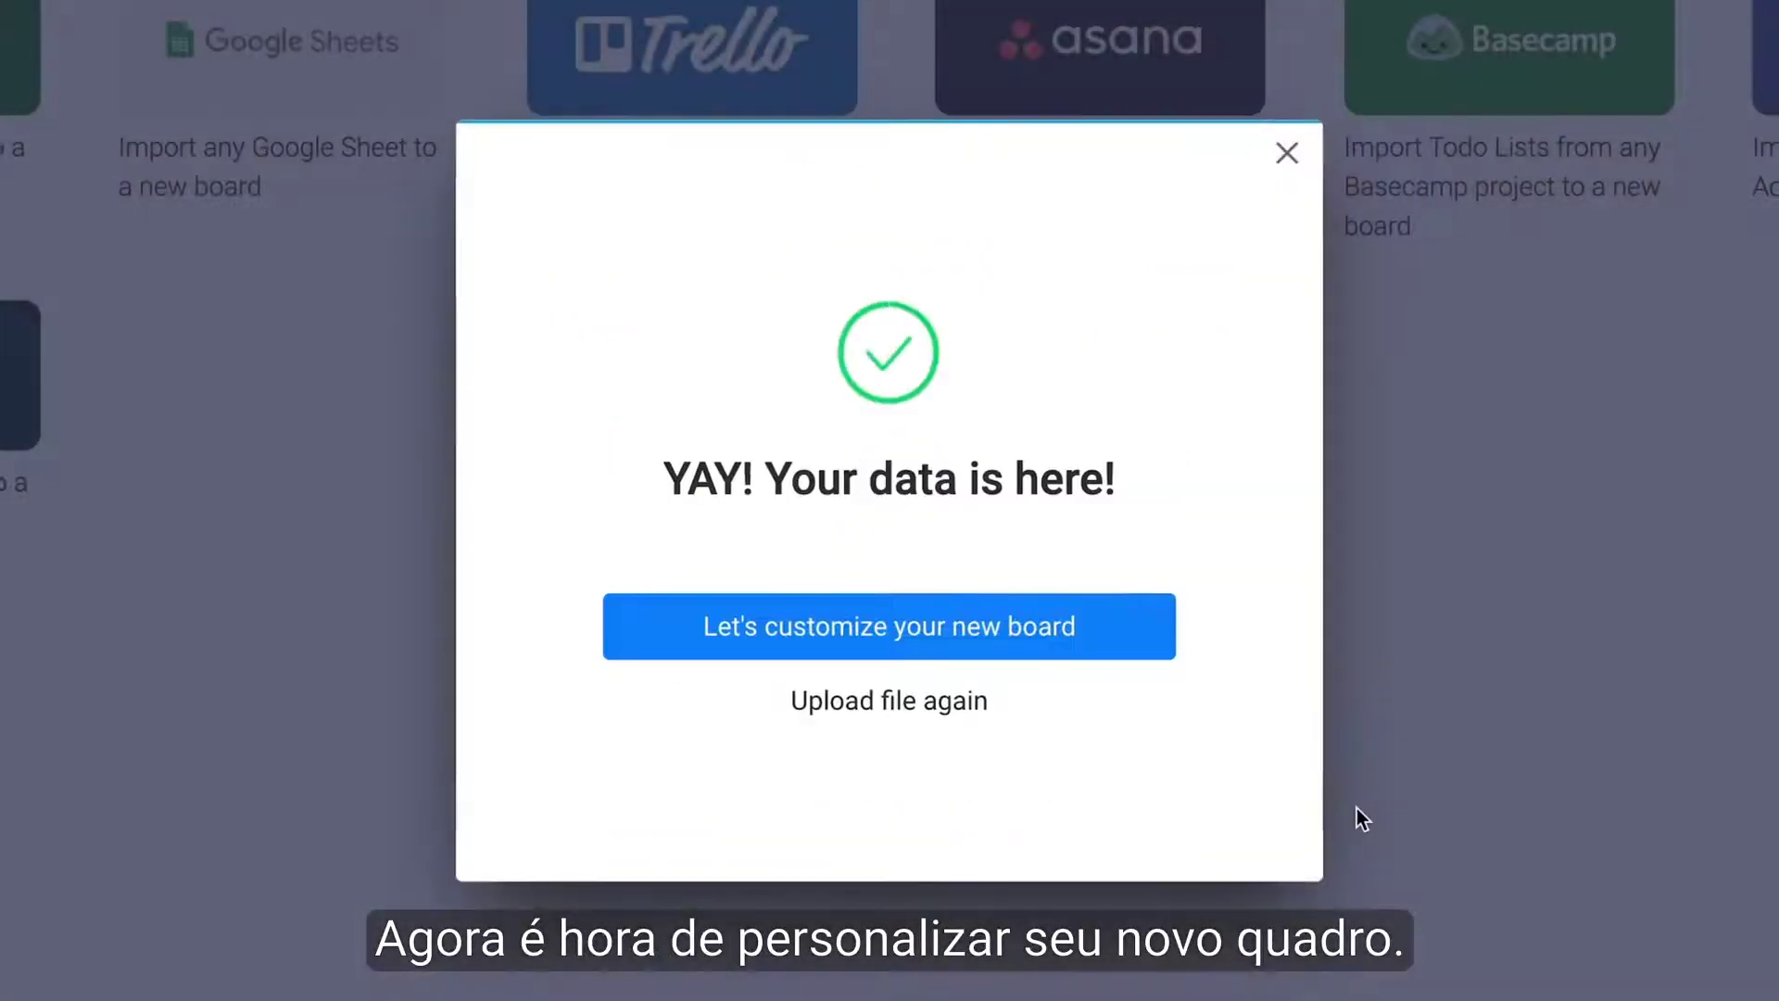
left_click(1091, 611)
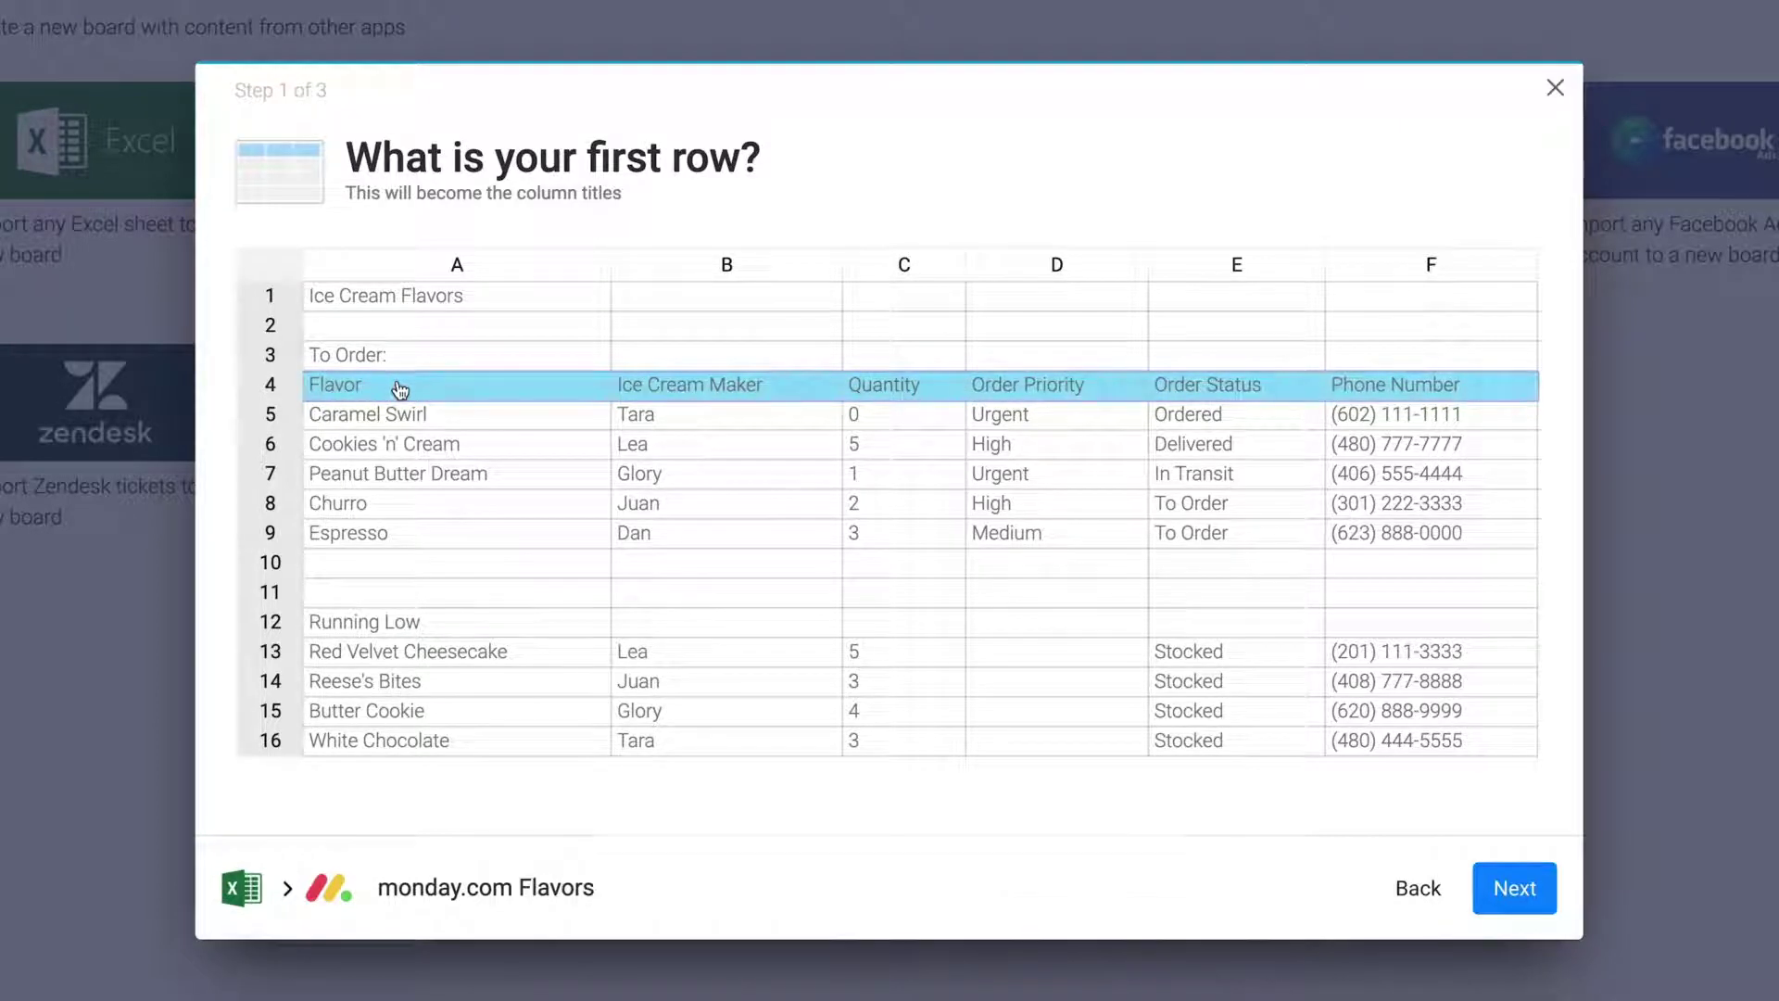
Step: Accept row 4 as the column titles and column A as the item names
left_click(1538, 912)
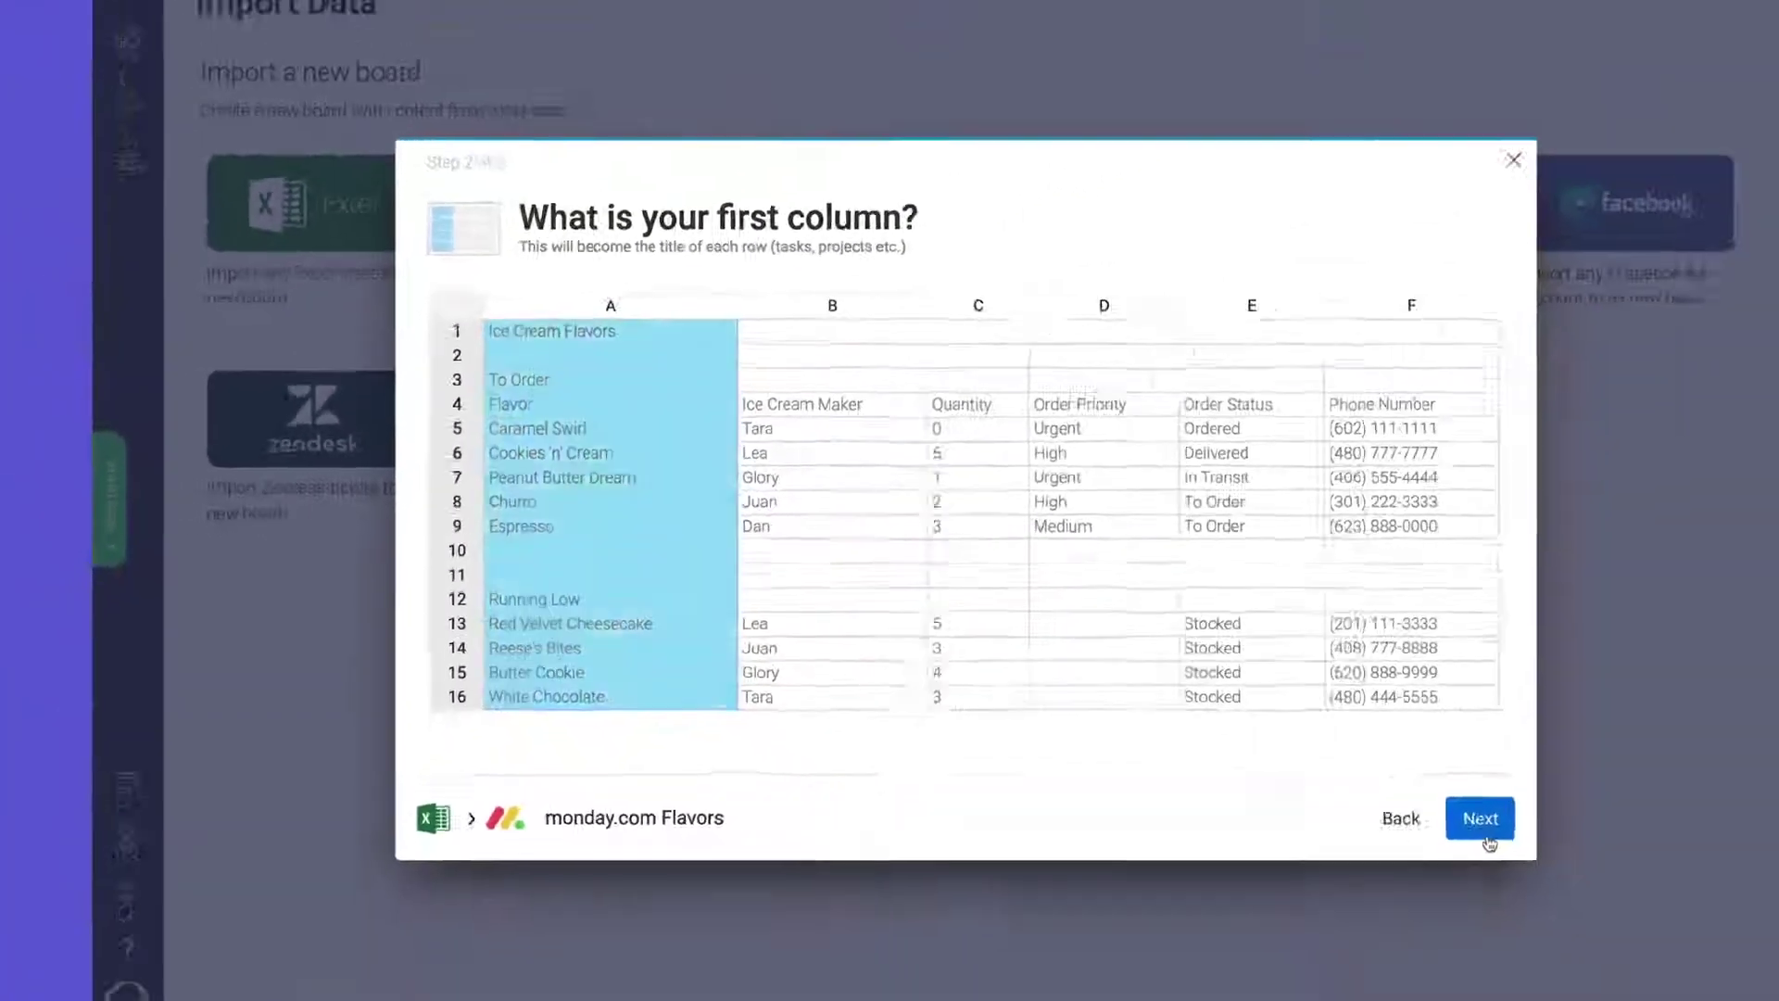
left_click(1486, 834)
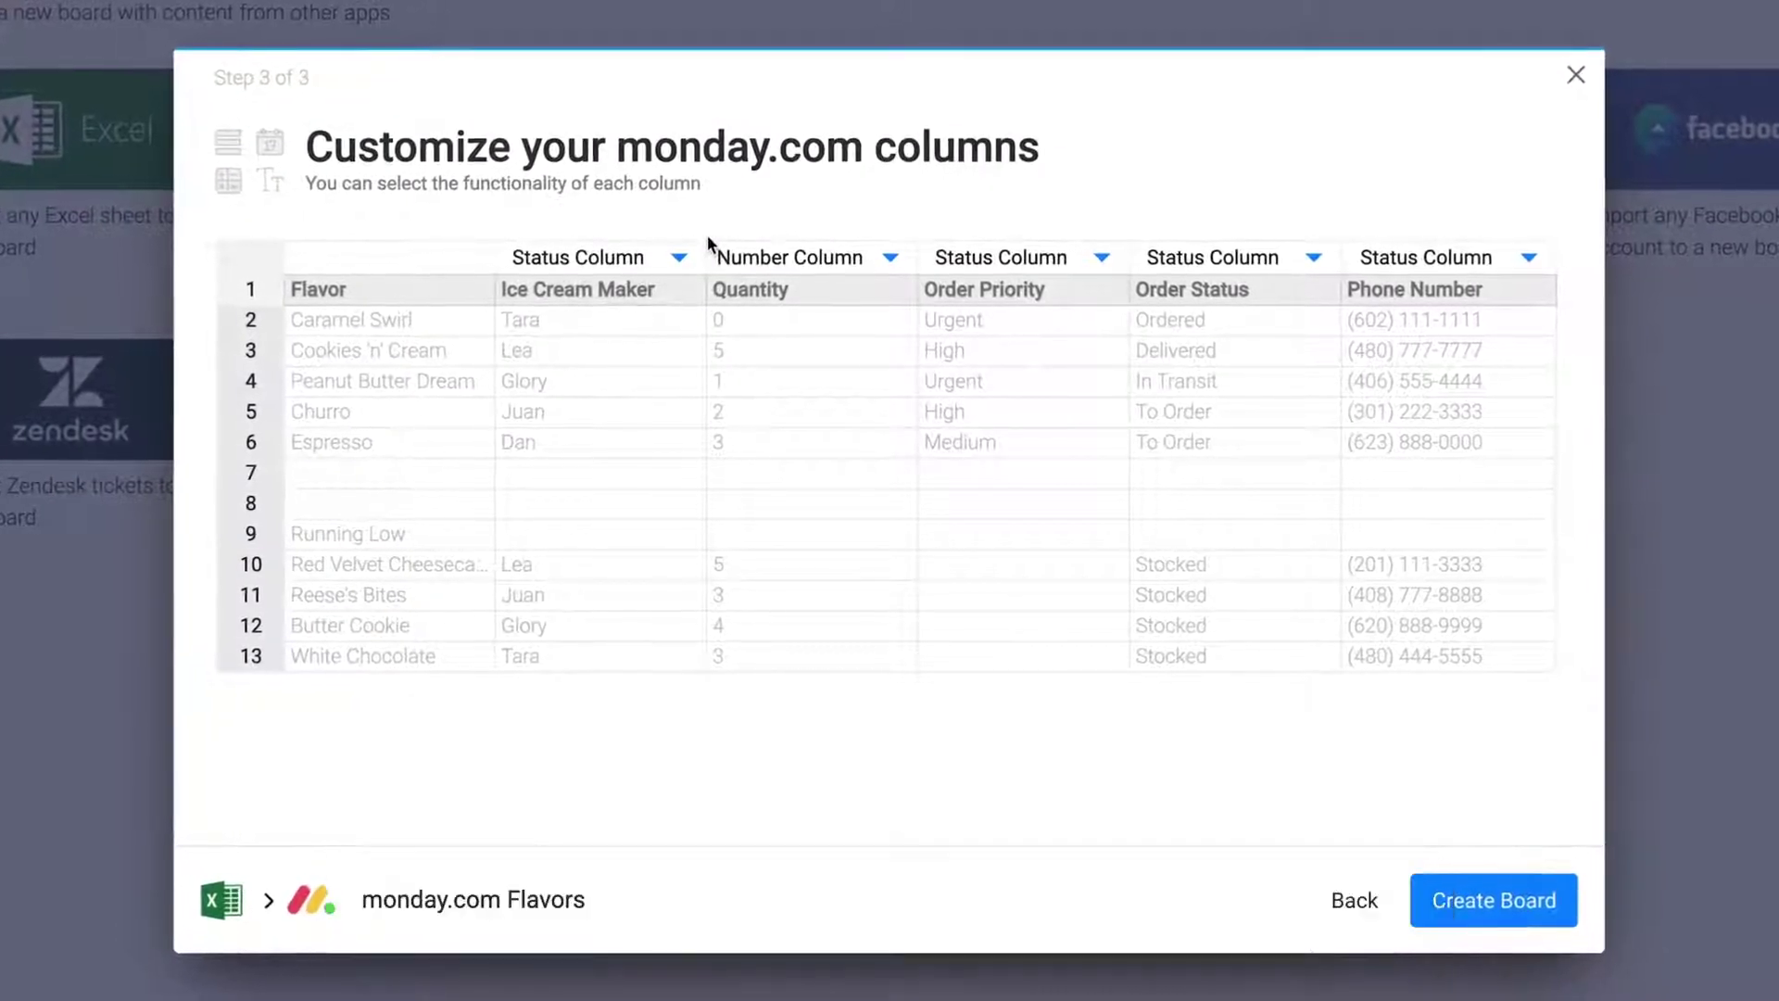
Step: Set Ice Cream Maker and Phone Number to Text Column types for the new board
left_click(679, 258)
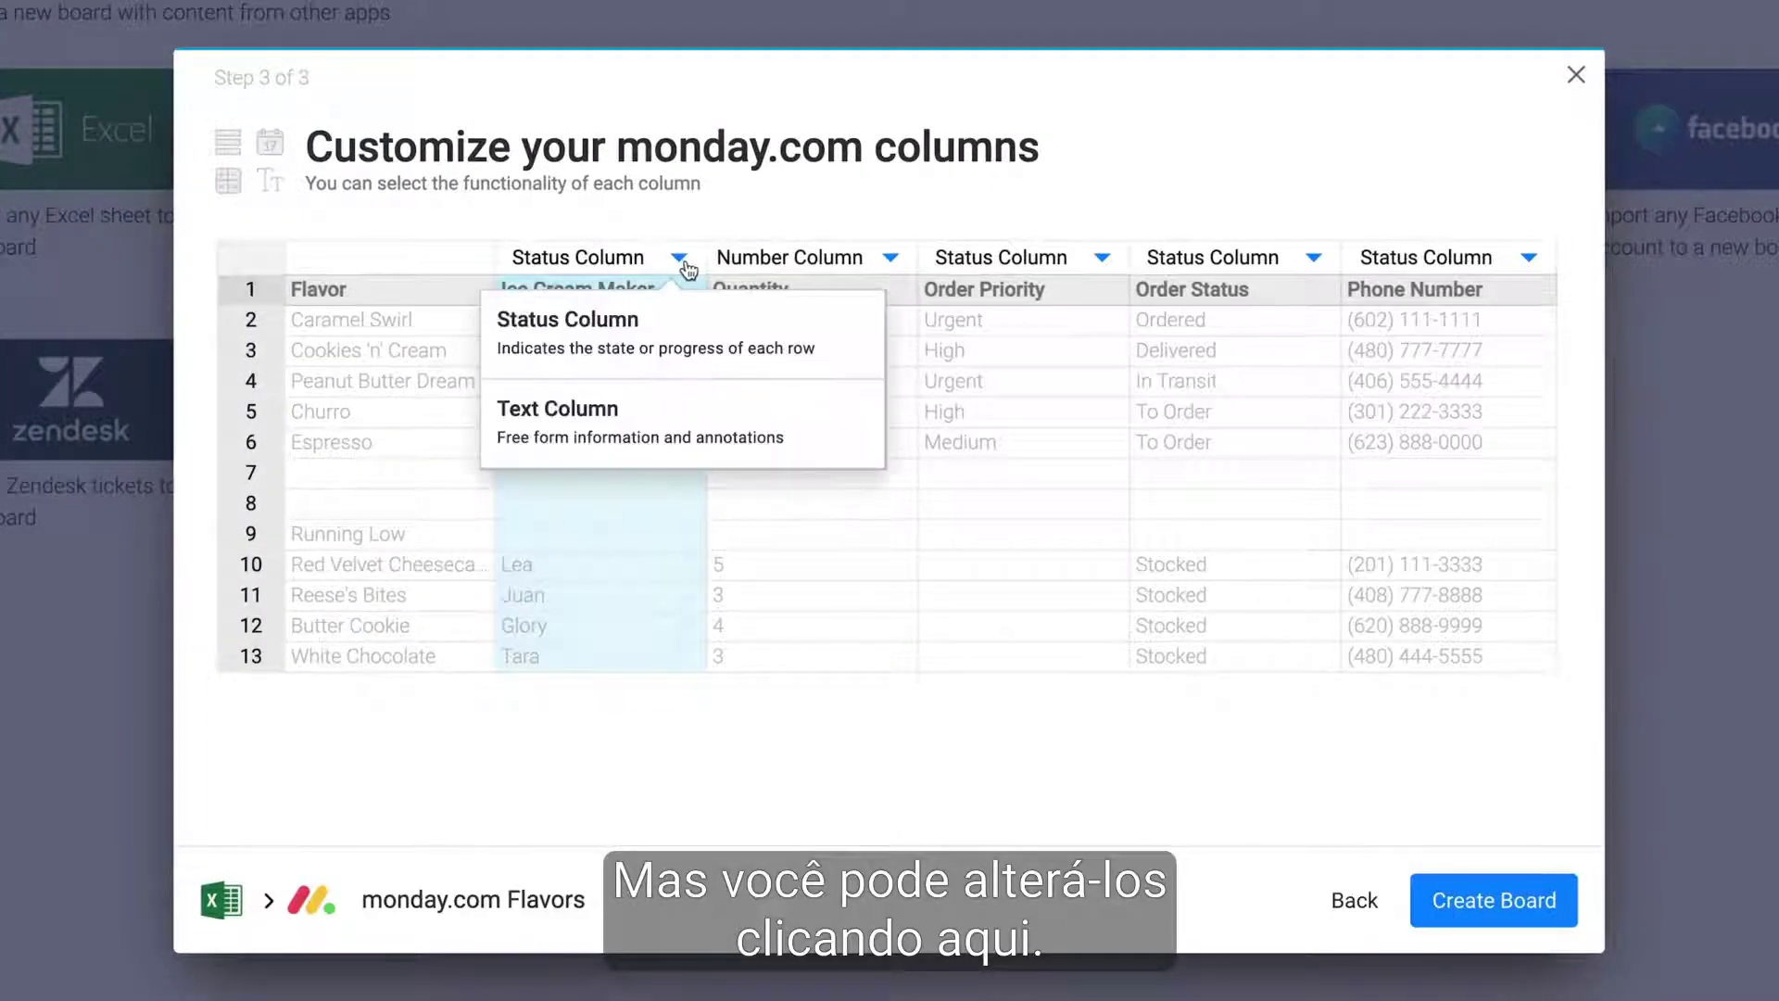
left_click(681, 414)
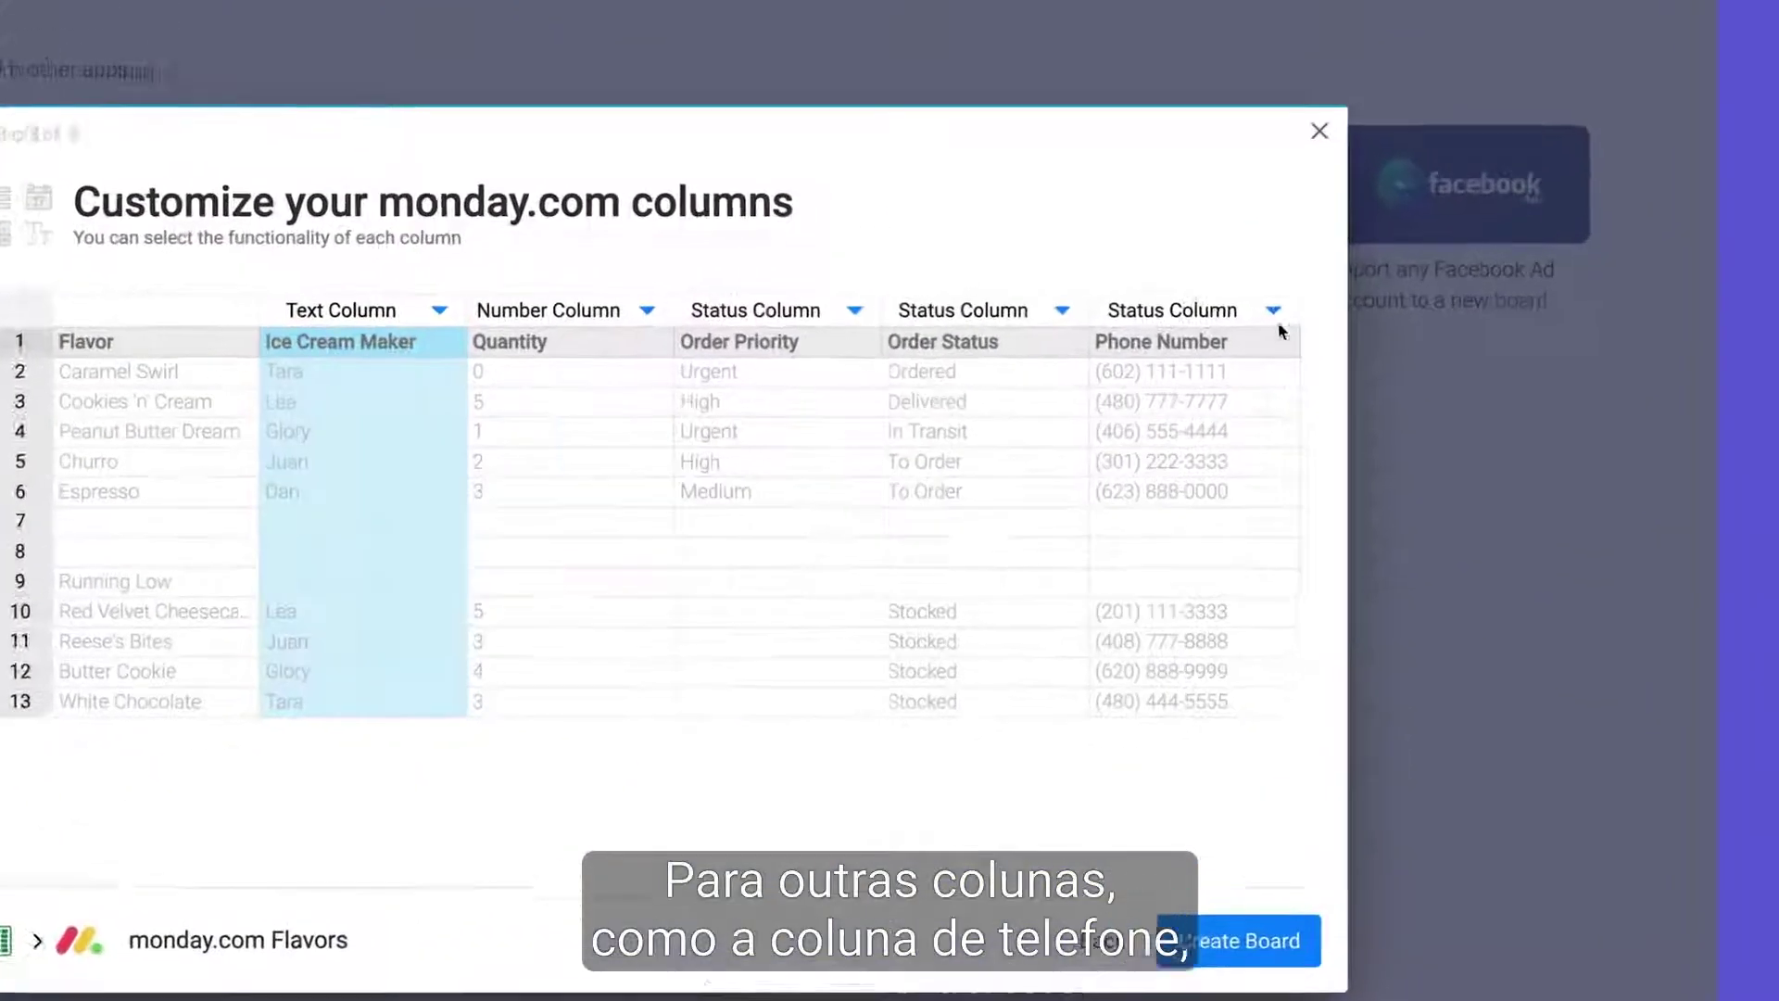
left_click(1273, 310)
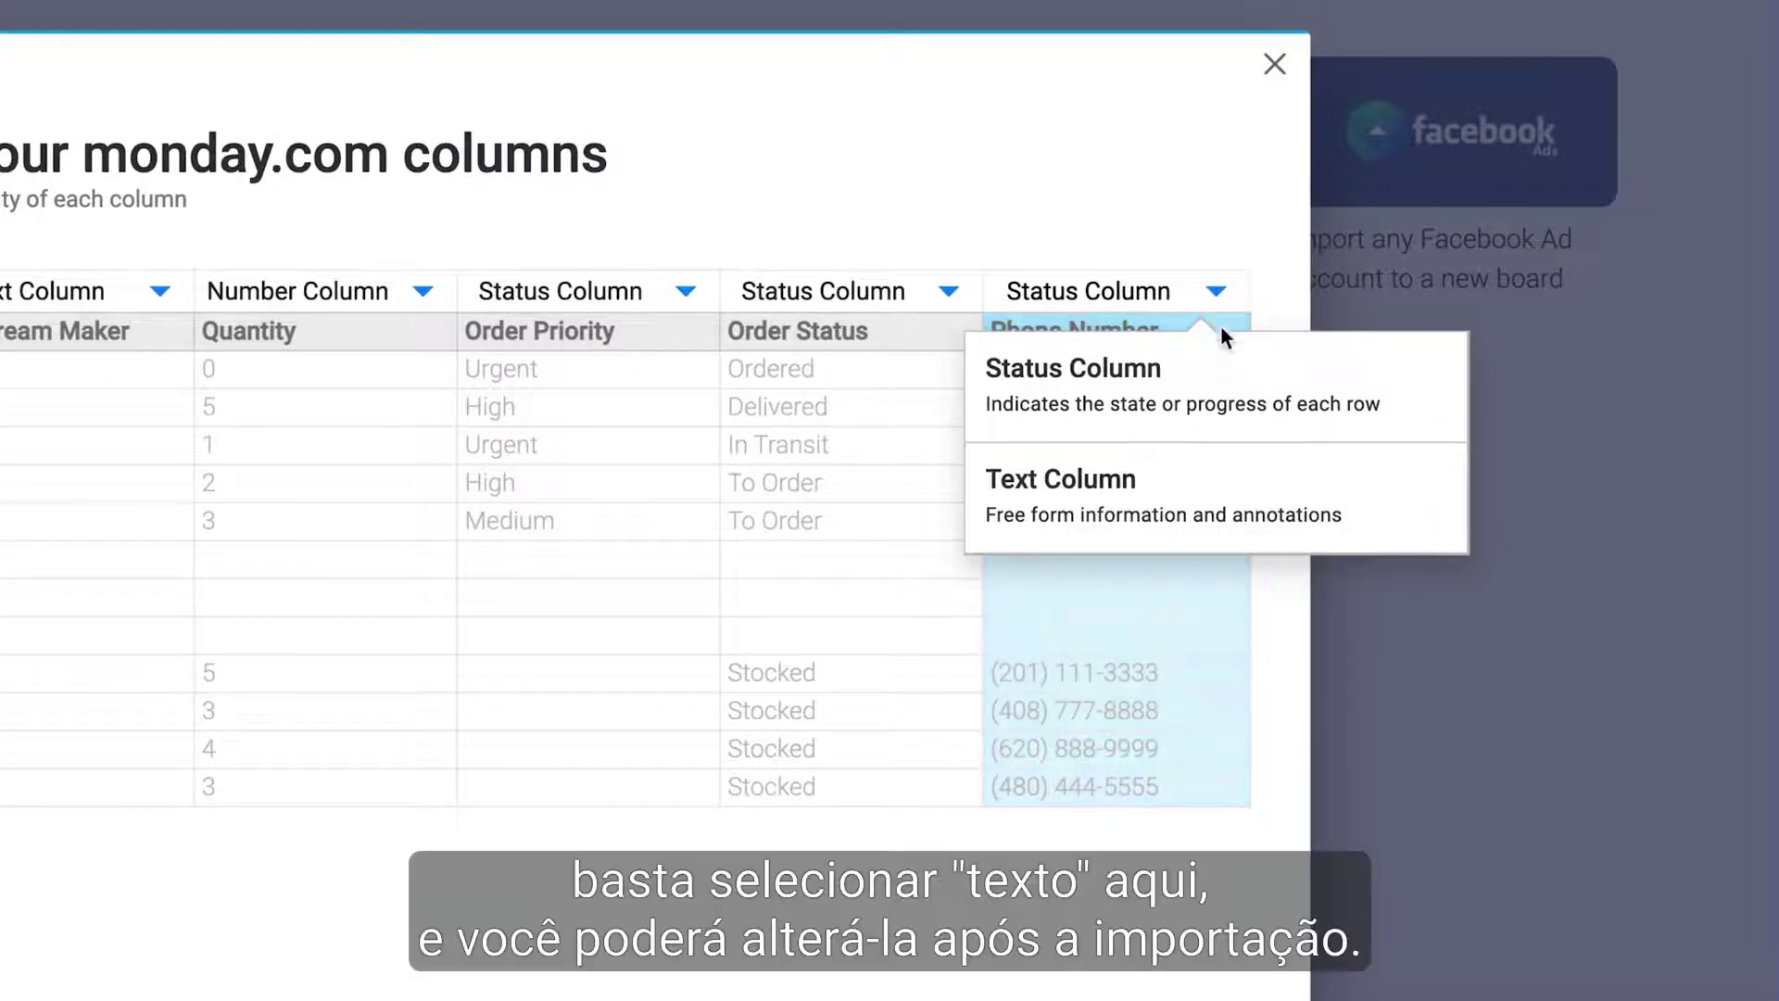
left_click(1254, 494)
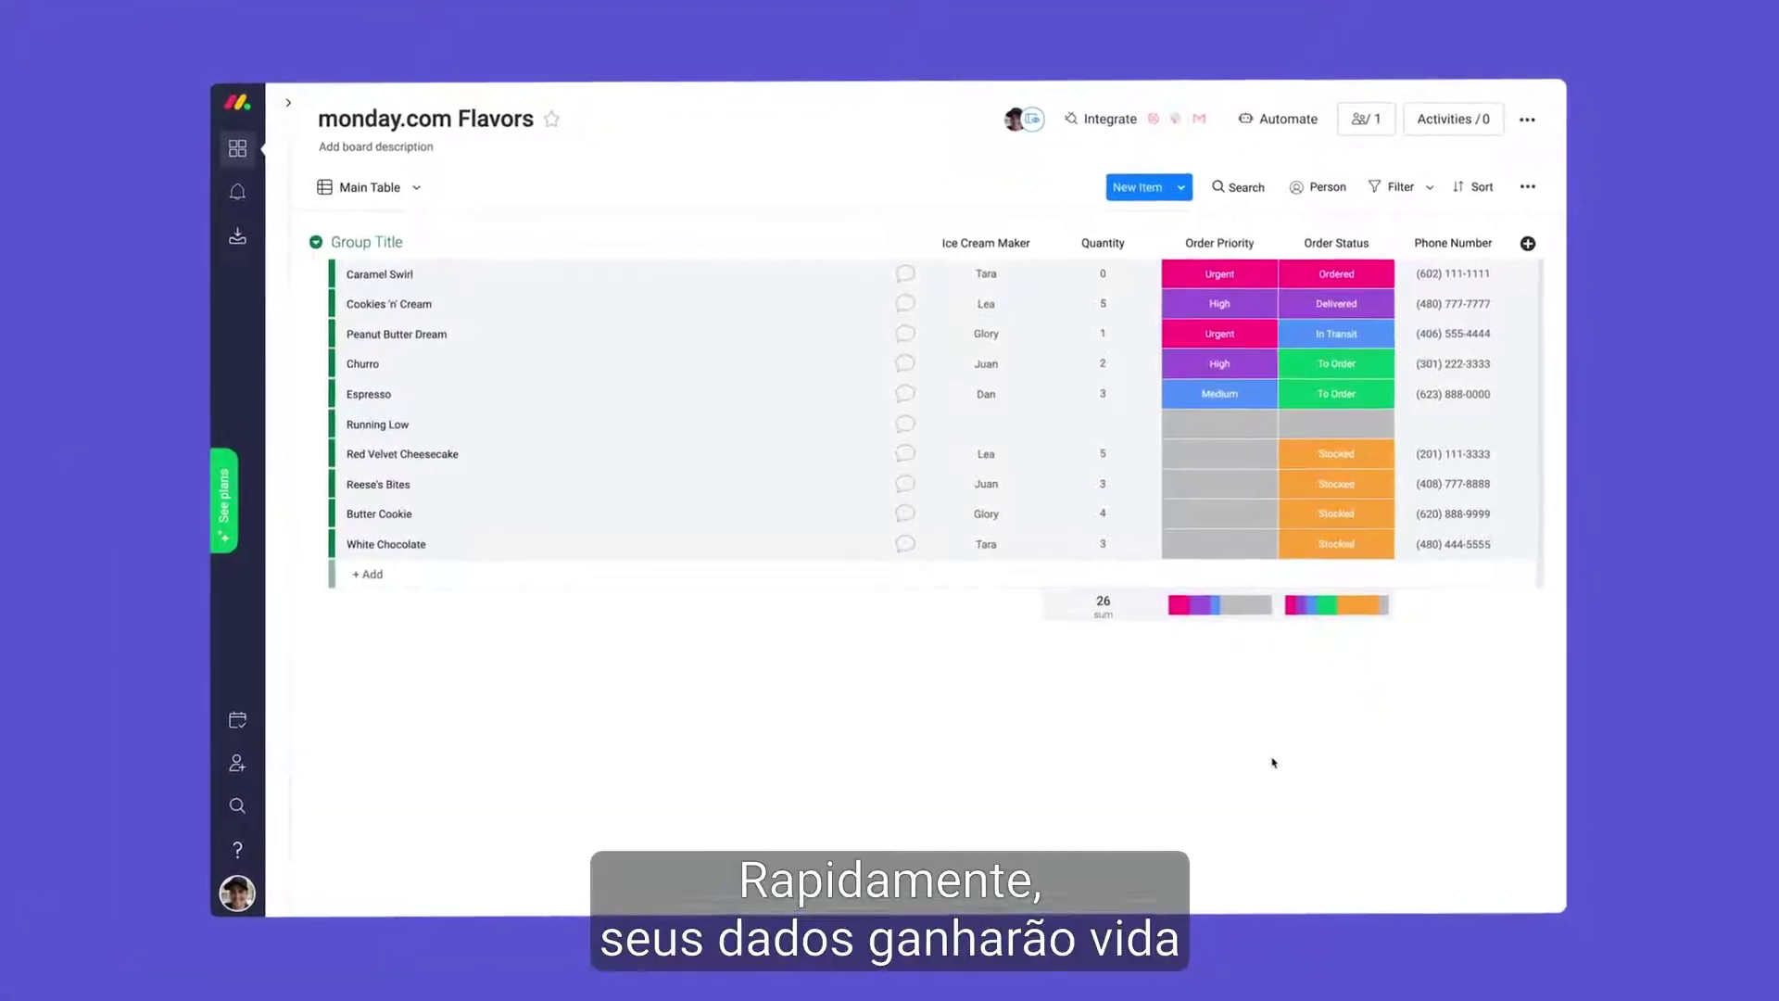
Step: Rename the first group to 'To Order', delete the Running Low placeholder item, and add a new group
left_click(622, 216)
type("To Order")
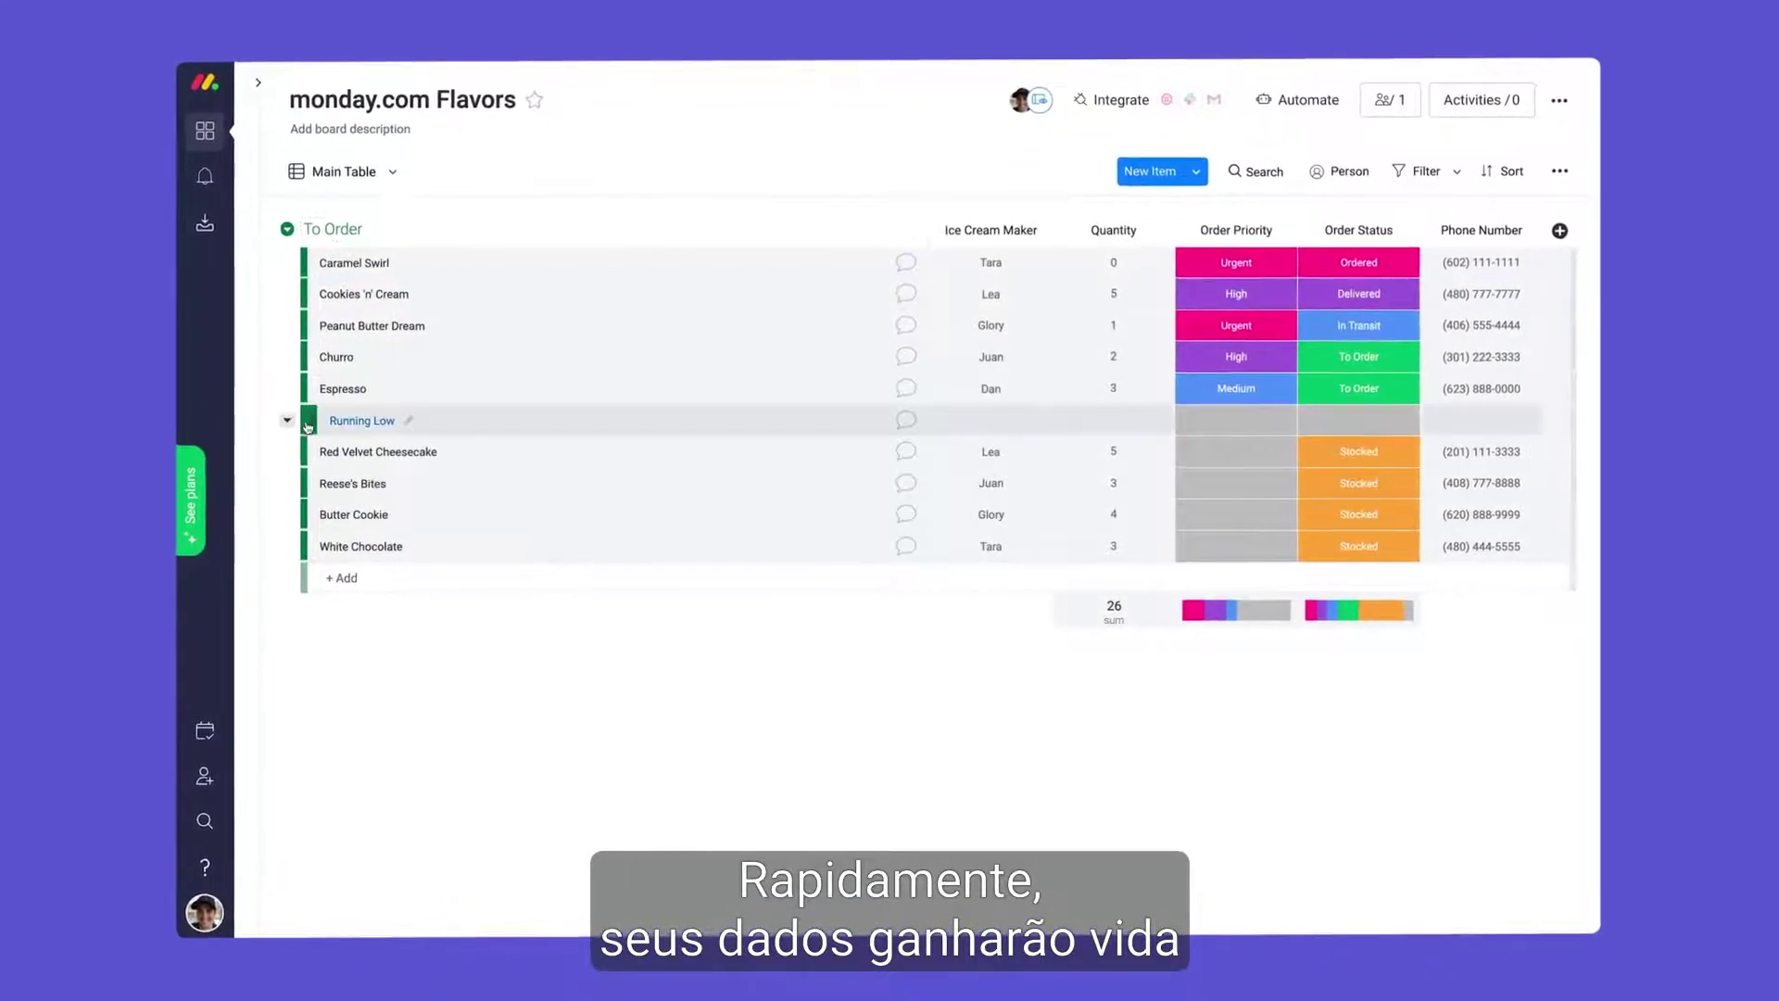
left_click(328, 422)
left_click(1040, 885)
left_click(1082, 200)
left_click(1203, 164)
left_click(1274, 199)
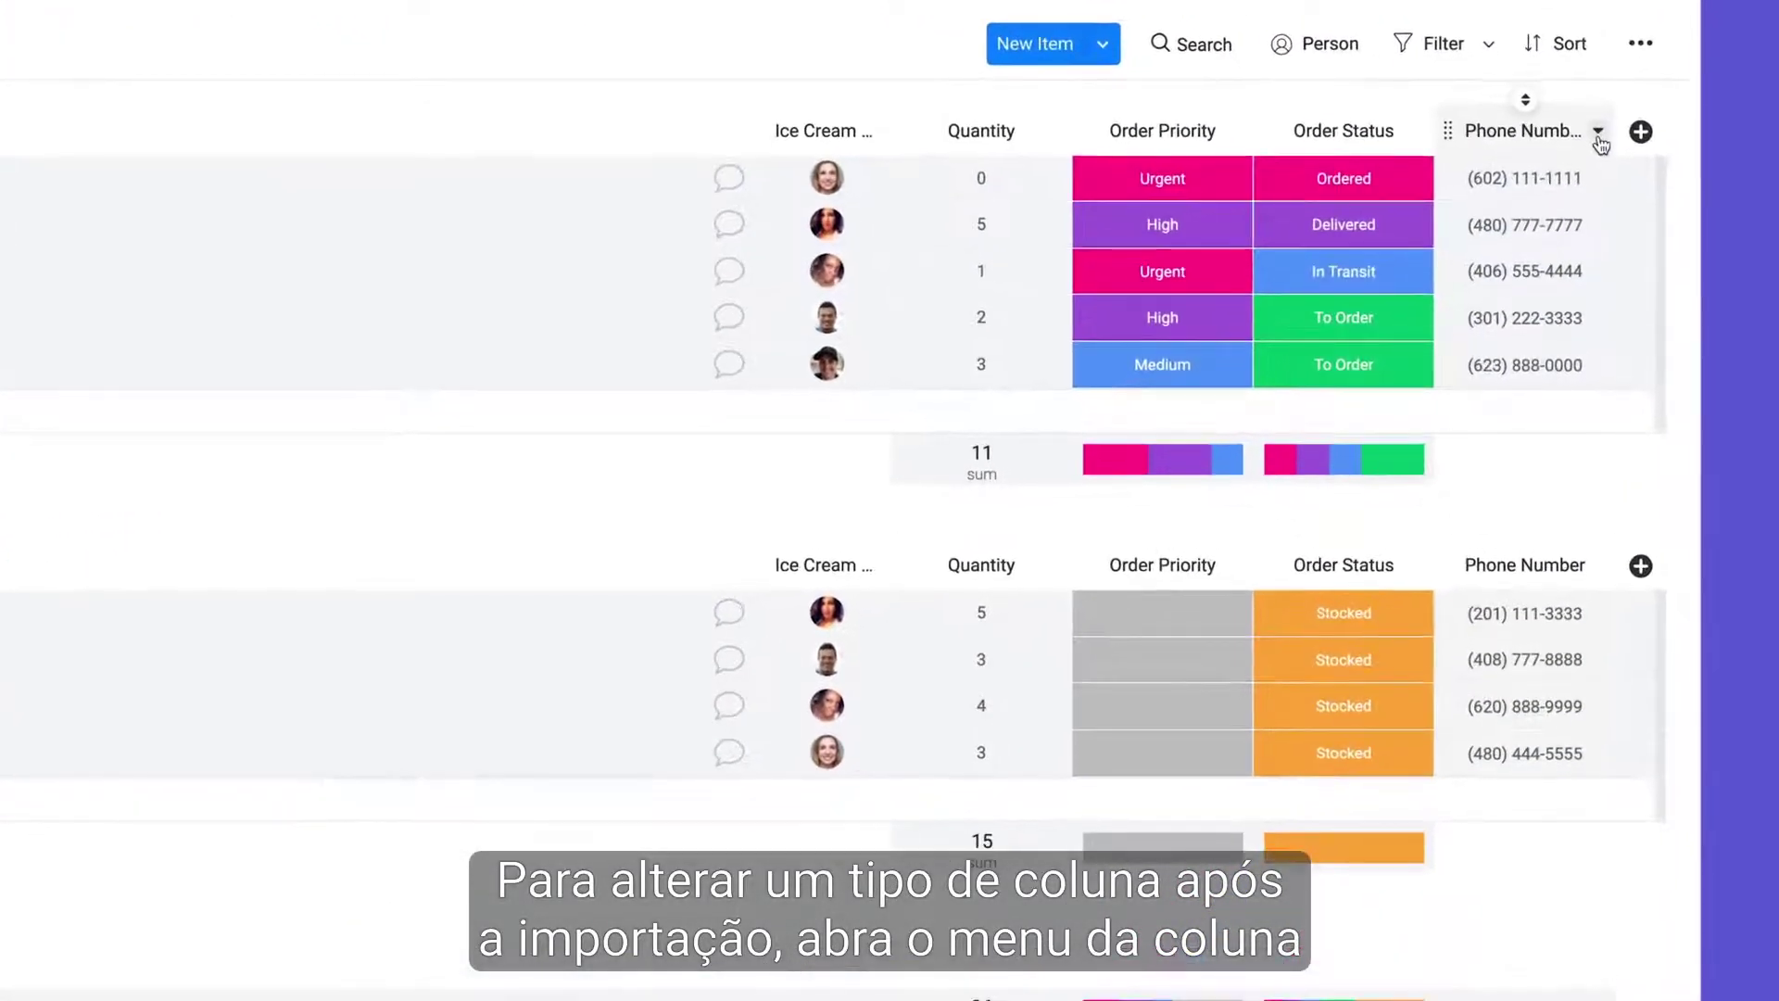
Step: Change the Phone Number column's type to Phone
left_click(1597, 132)
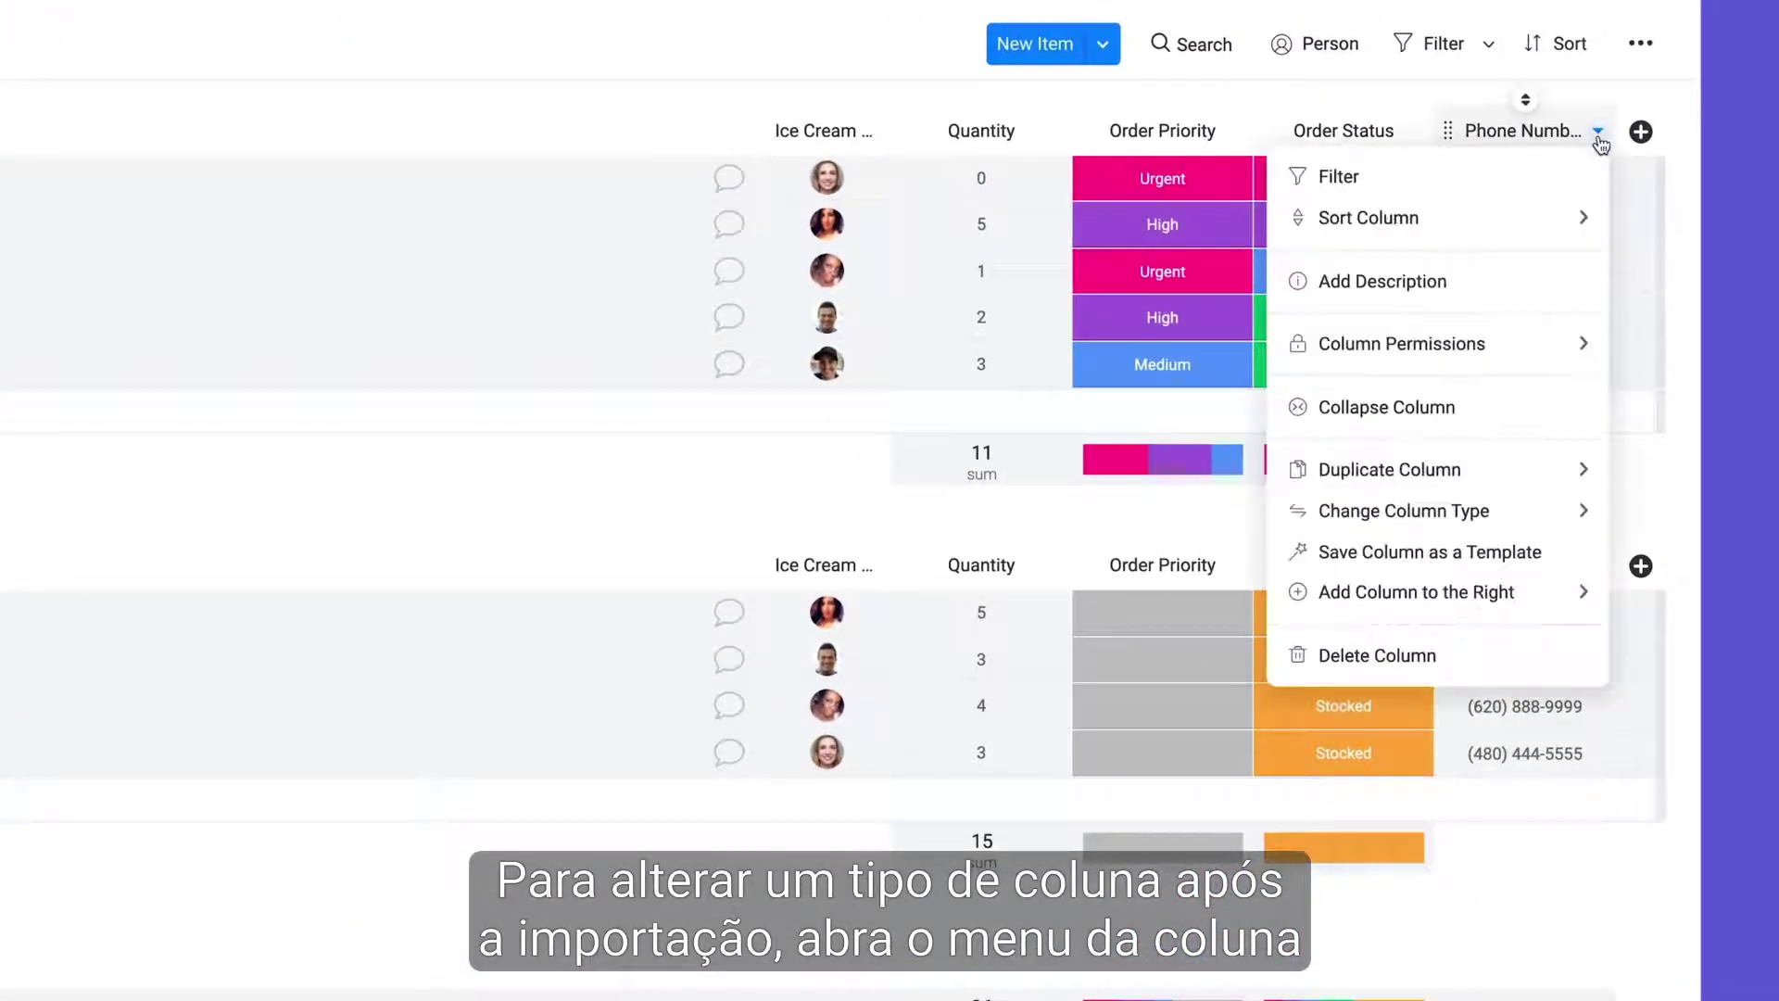
mouse_move(1520, 510)
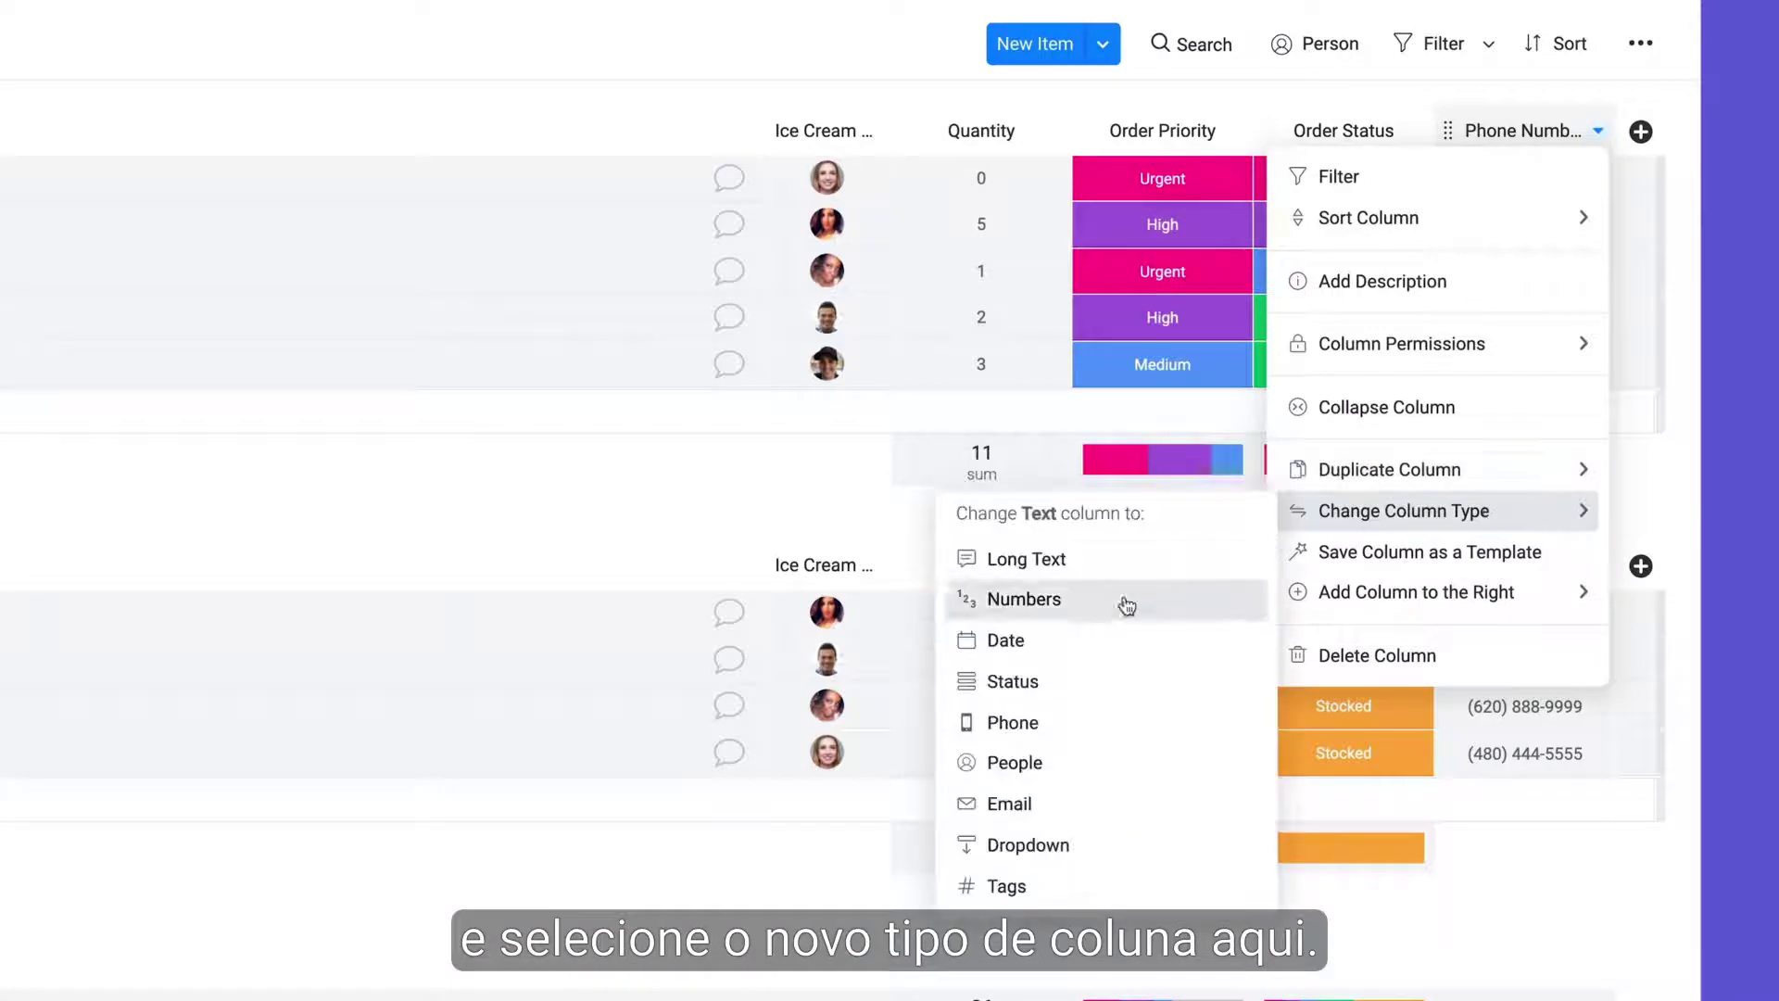
left_click(1069, 728)
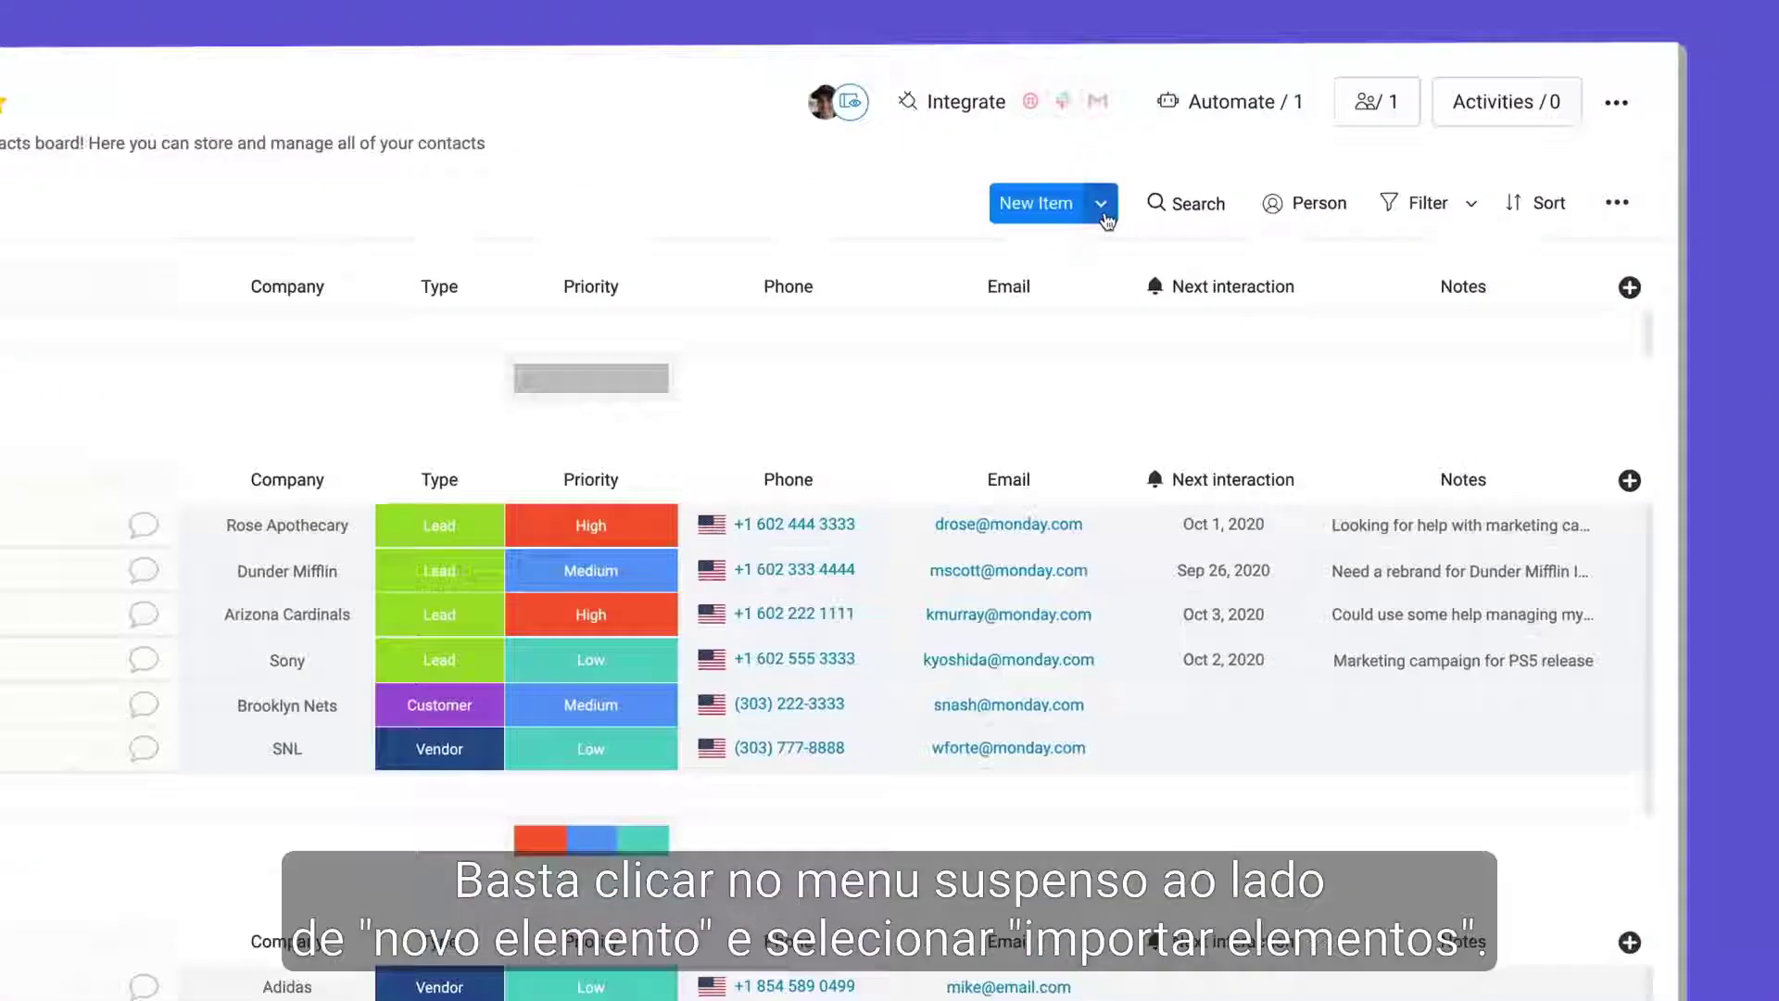
Step: Upload the Feb Leads Excel file as new items, using the Name column for item names
left_click(1102, 206)
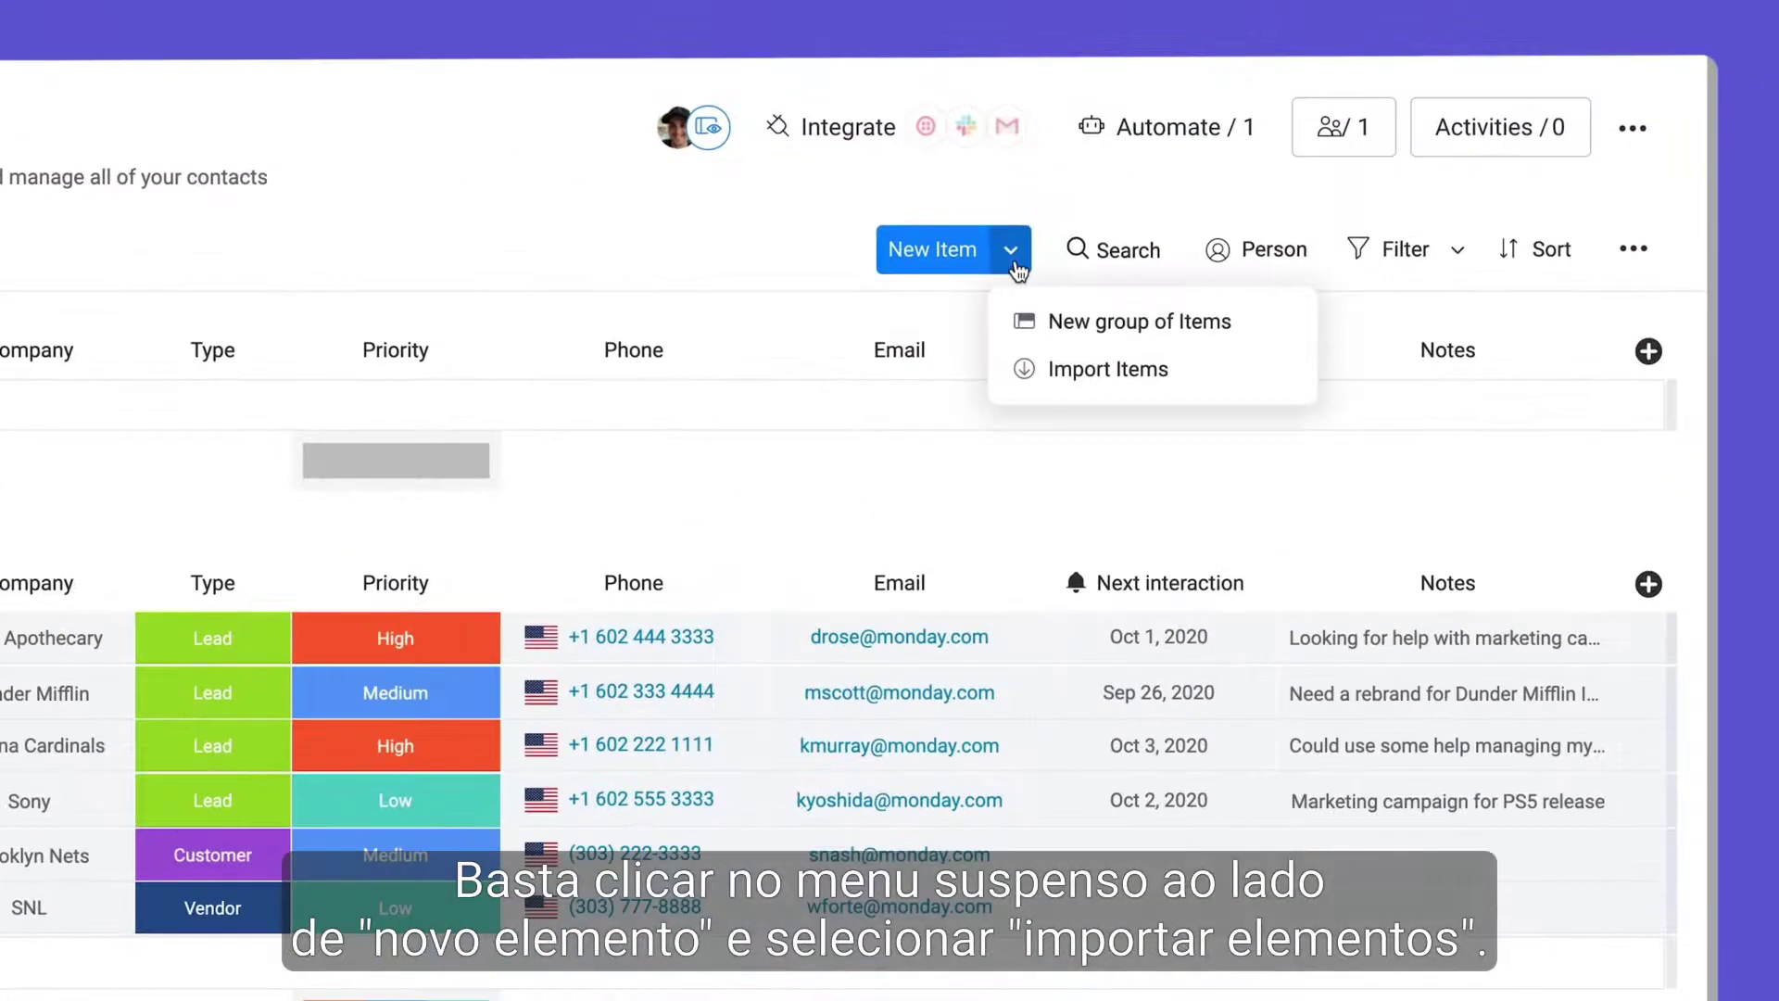
left_click(1191, 373)
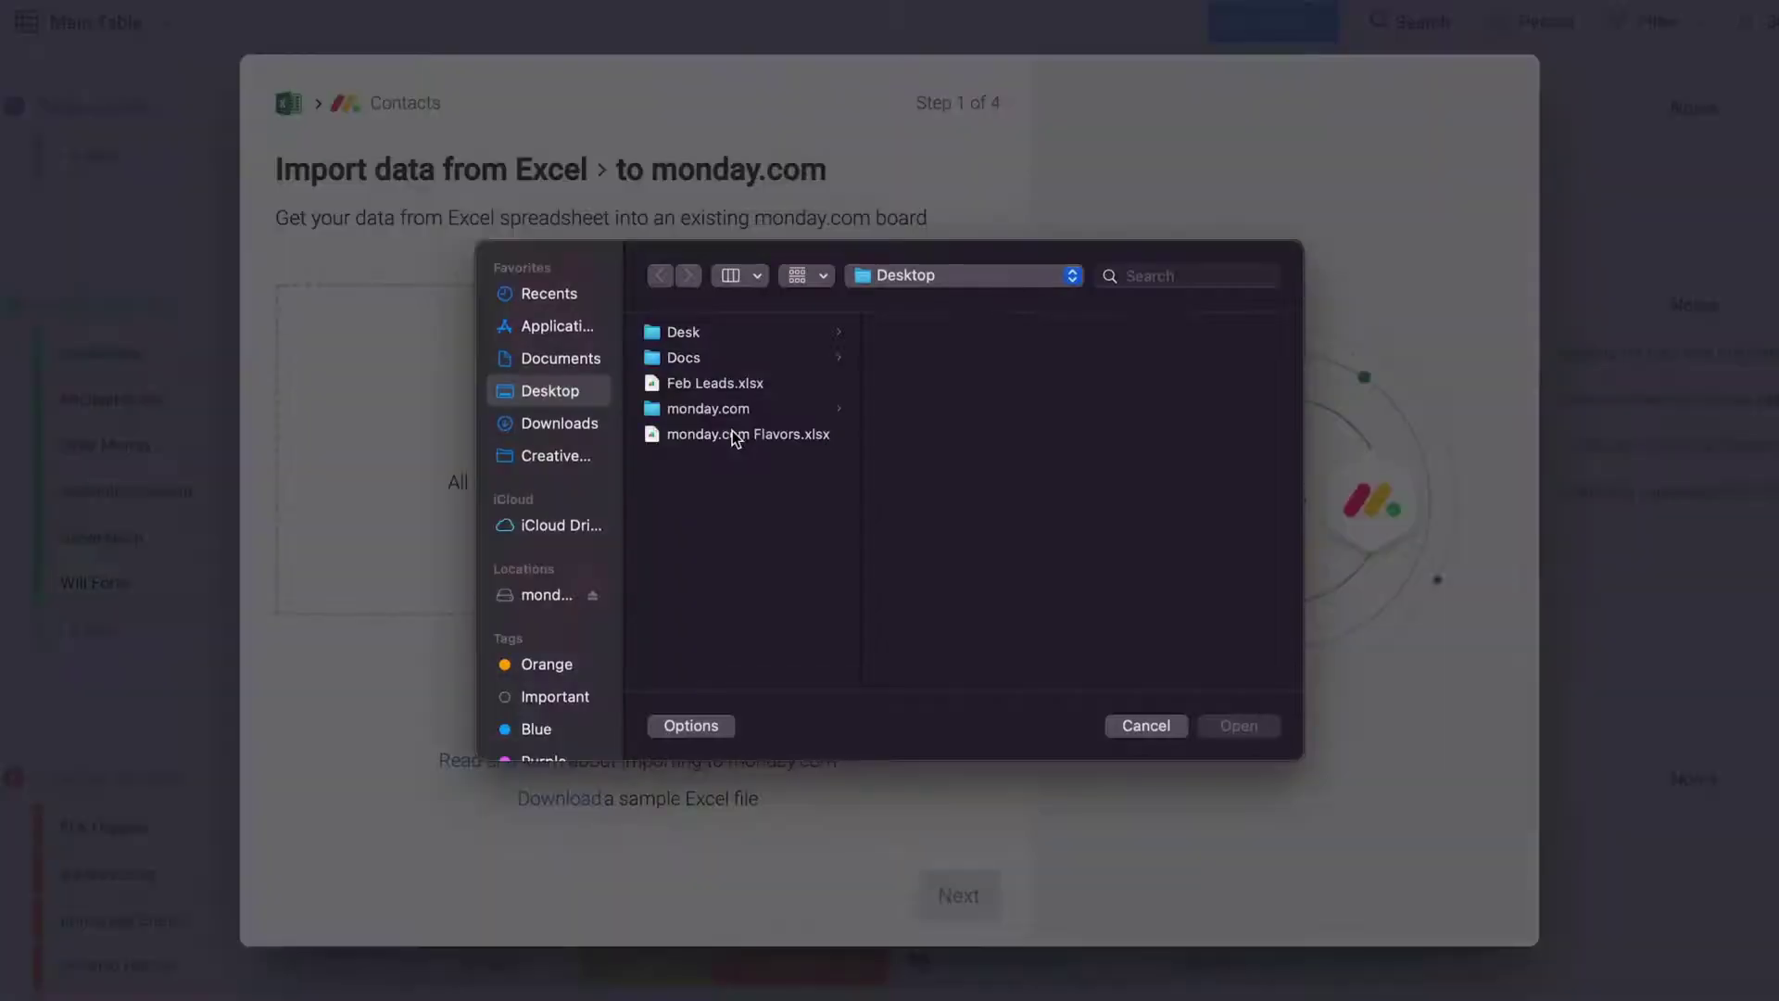
left_click(1250, 724)
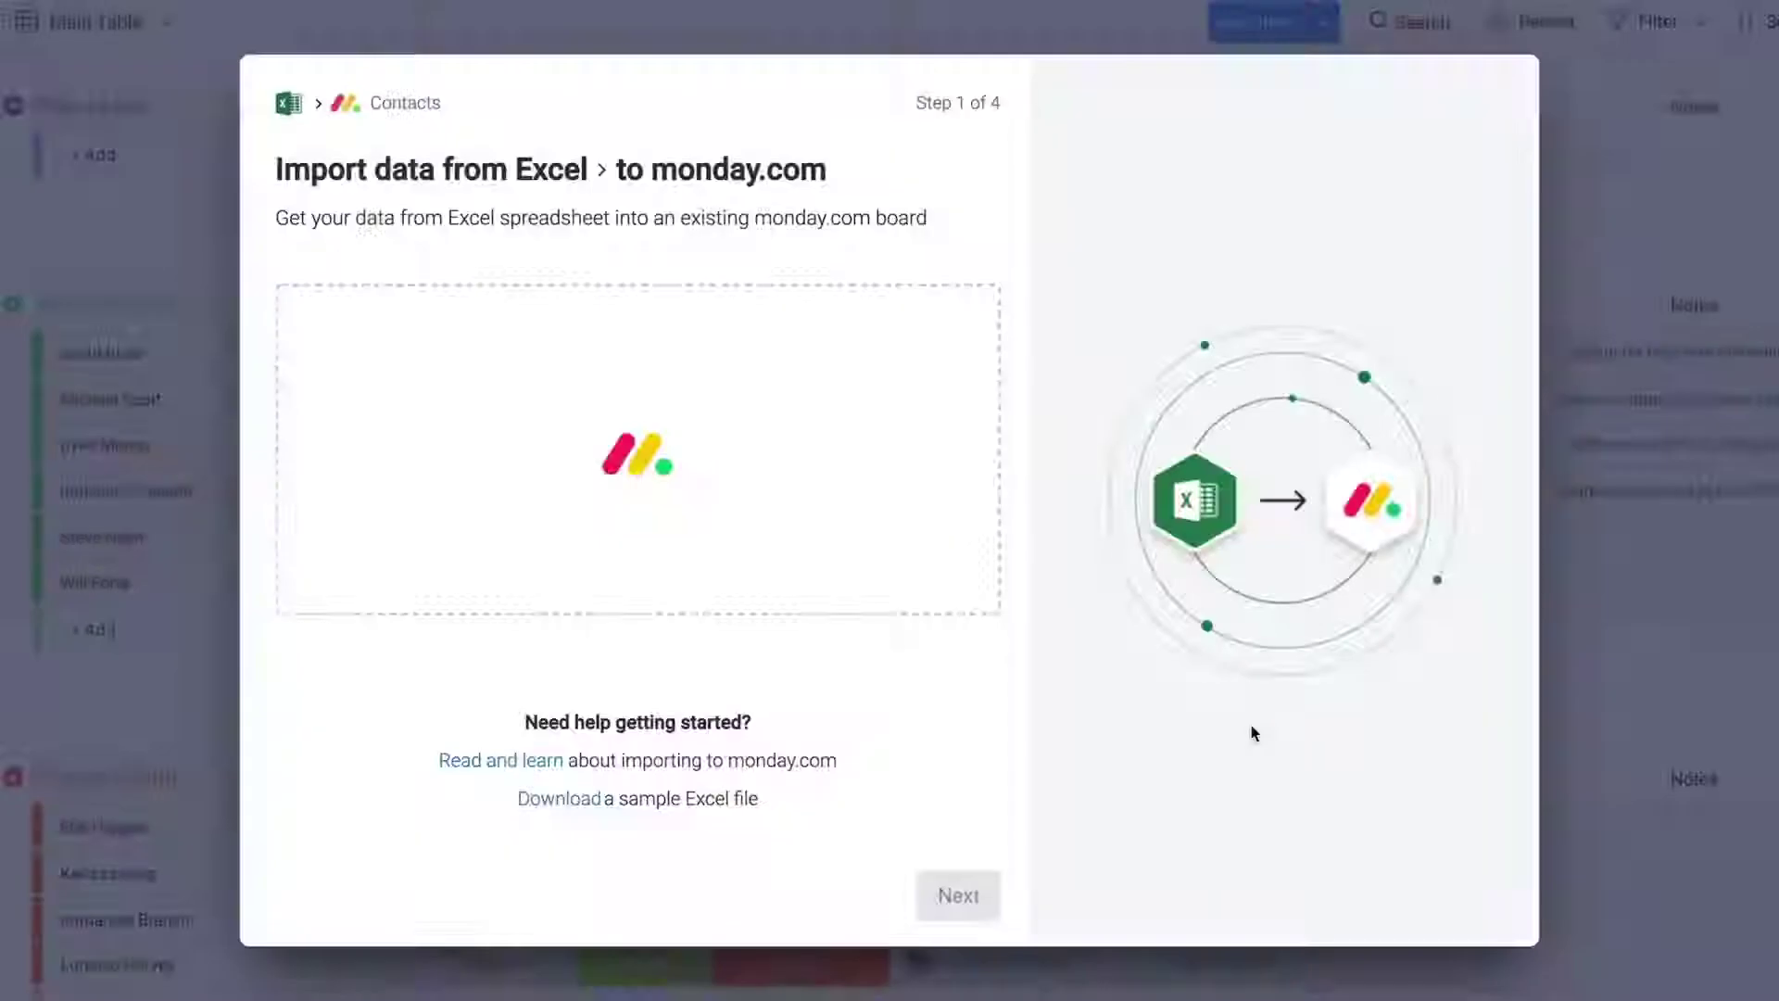
left_click(968, 920)
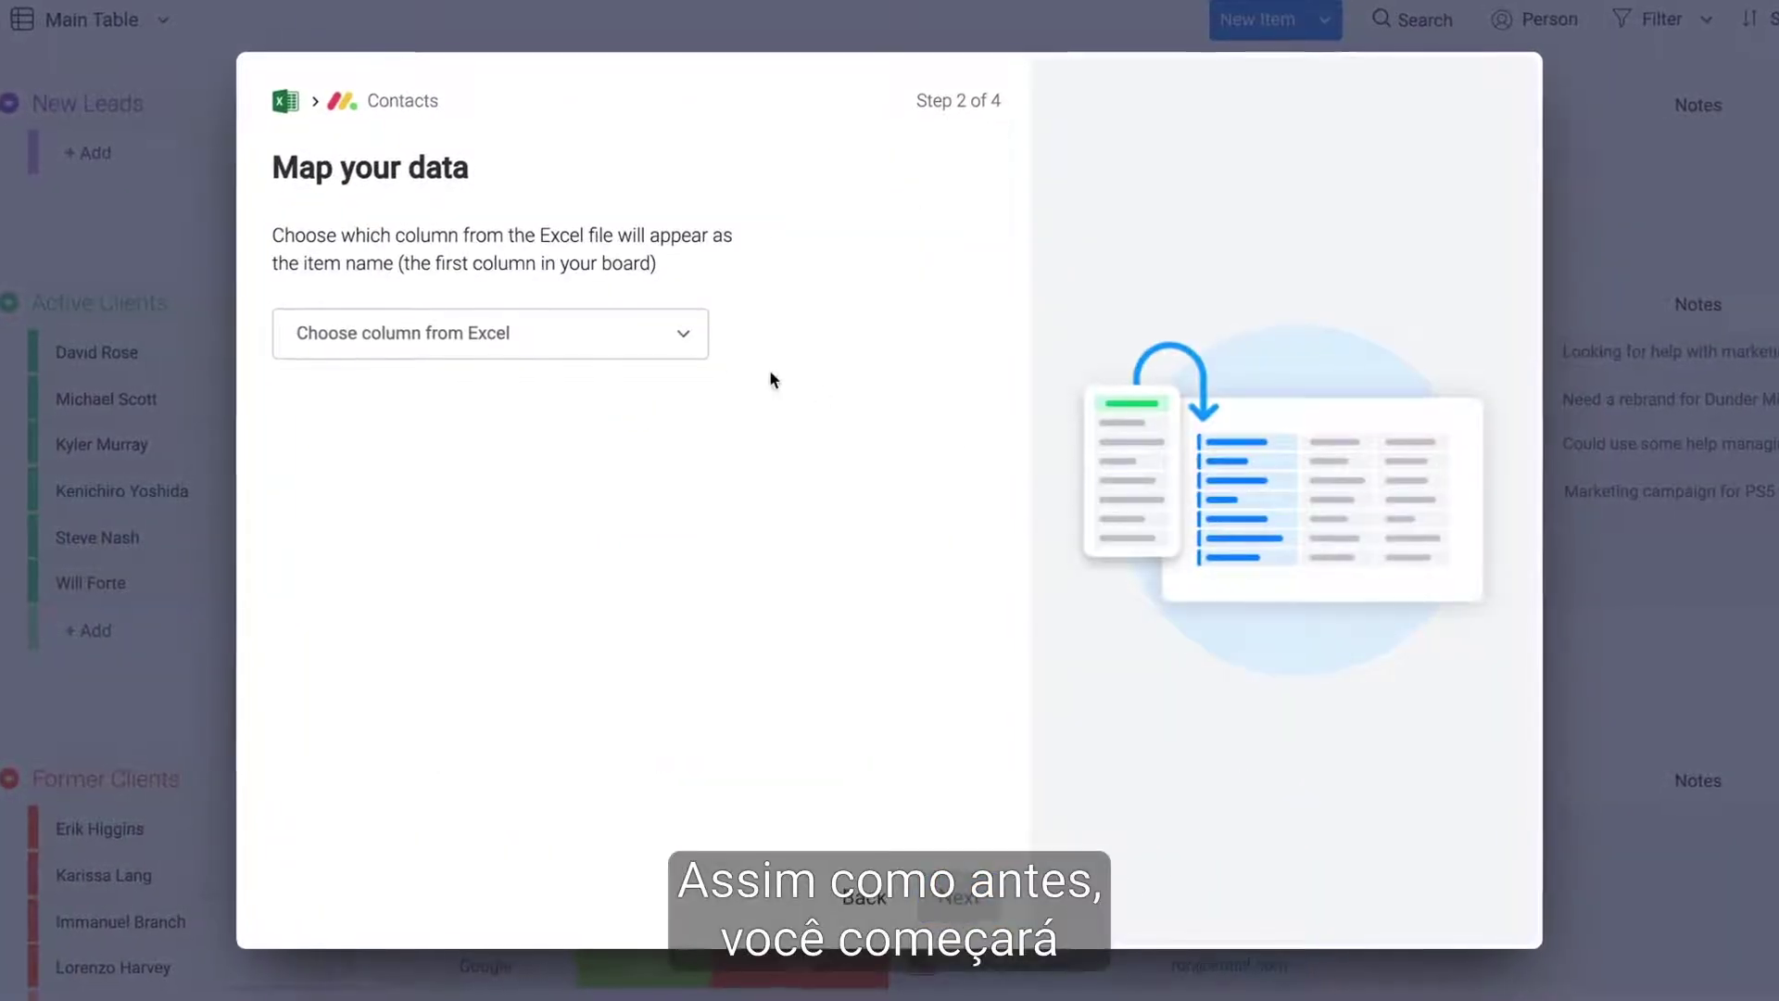
left_click(684, 345)
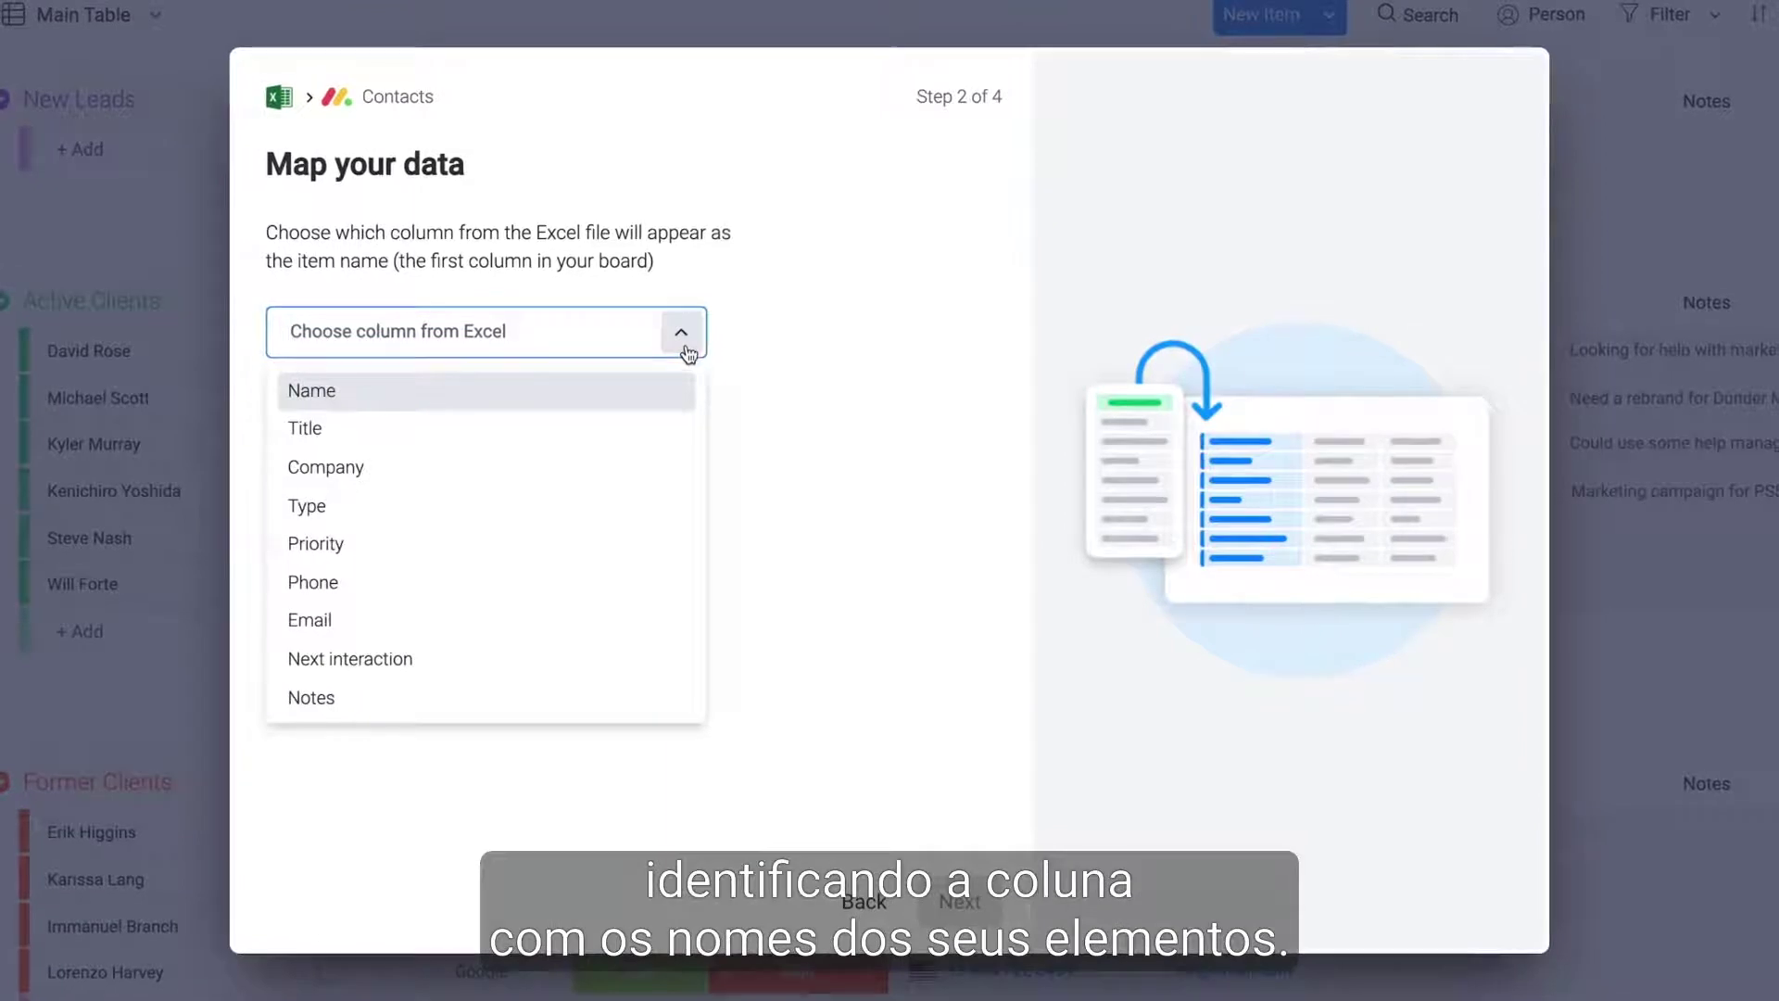
left_click(558, 393)
left_click(978, 927)
Step: Map Title, Company and Type columns, import as new items, then reorder the first contact
left_click(960, 449)
left_click(795, 509)
left_click(964, 556)
left_click(816, 651)
left_click(971, 660)
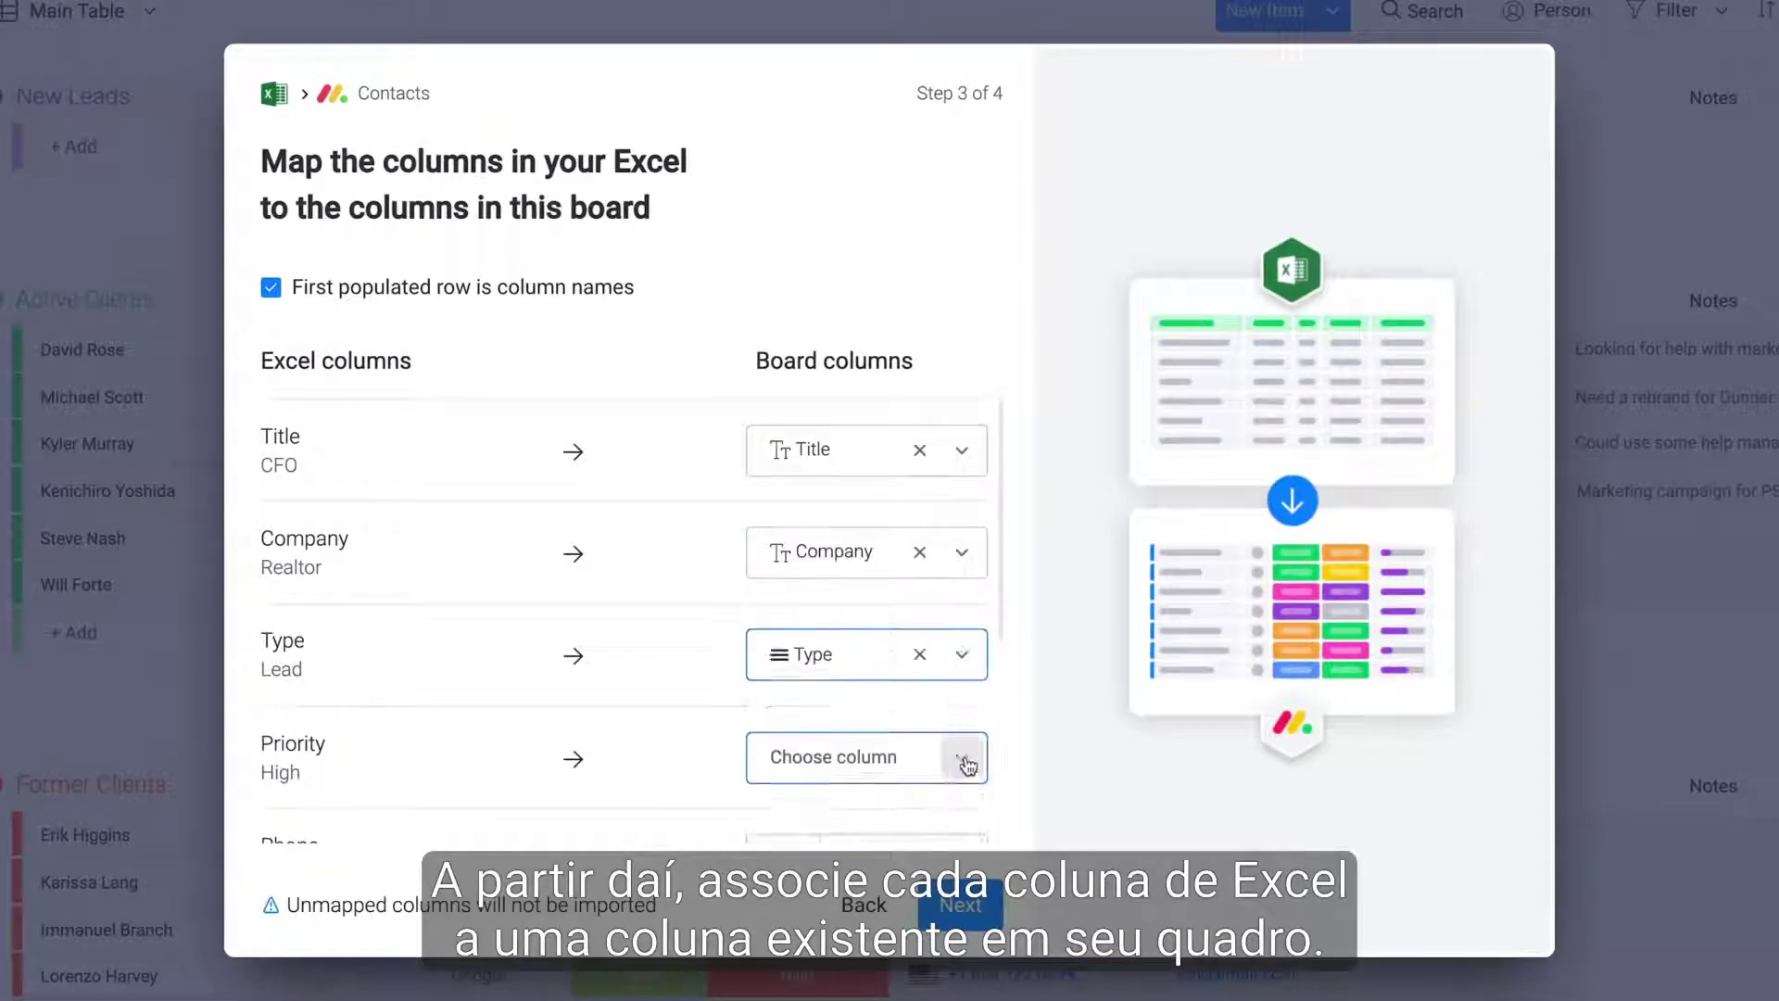
scroll(926, 741, "down", 5)
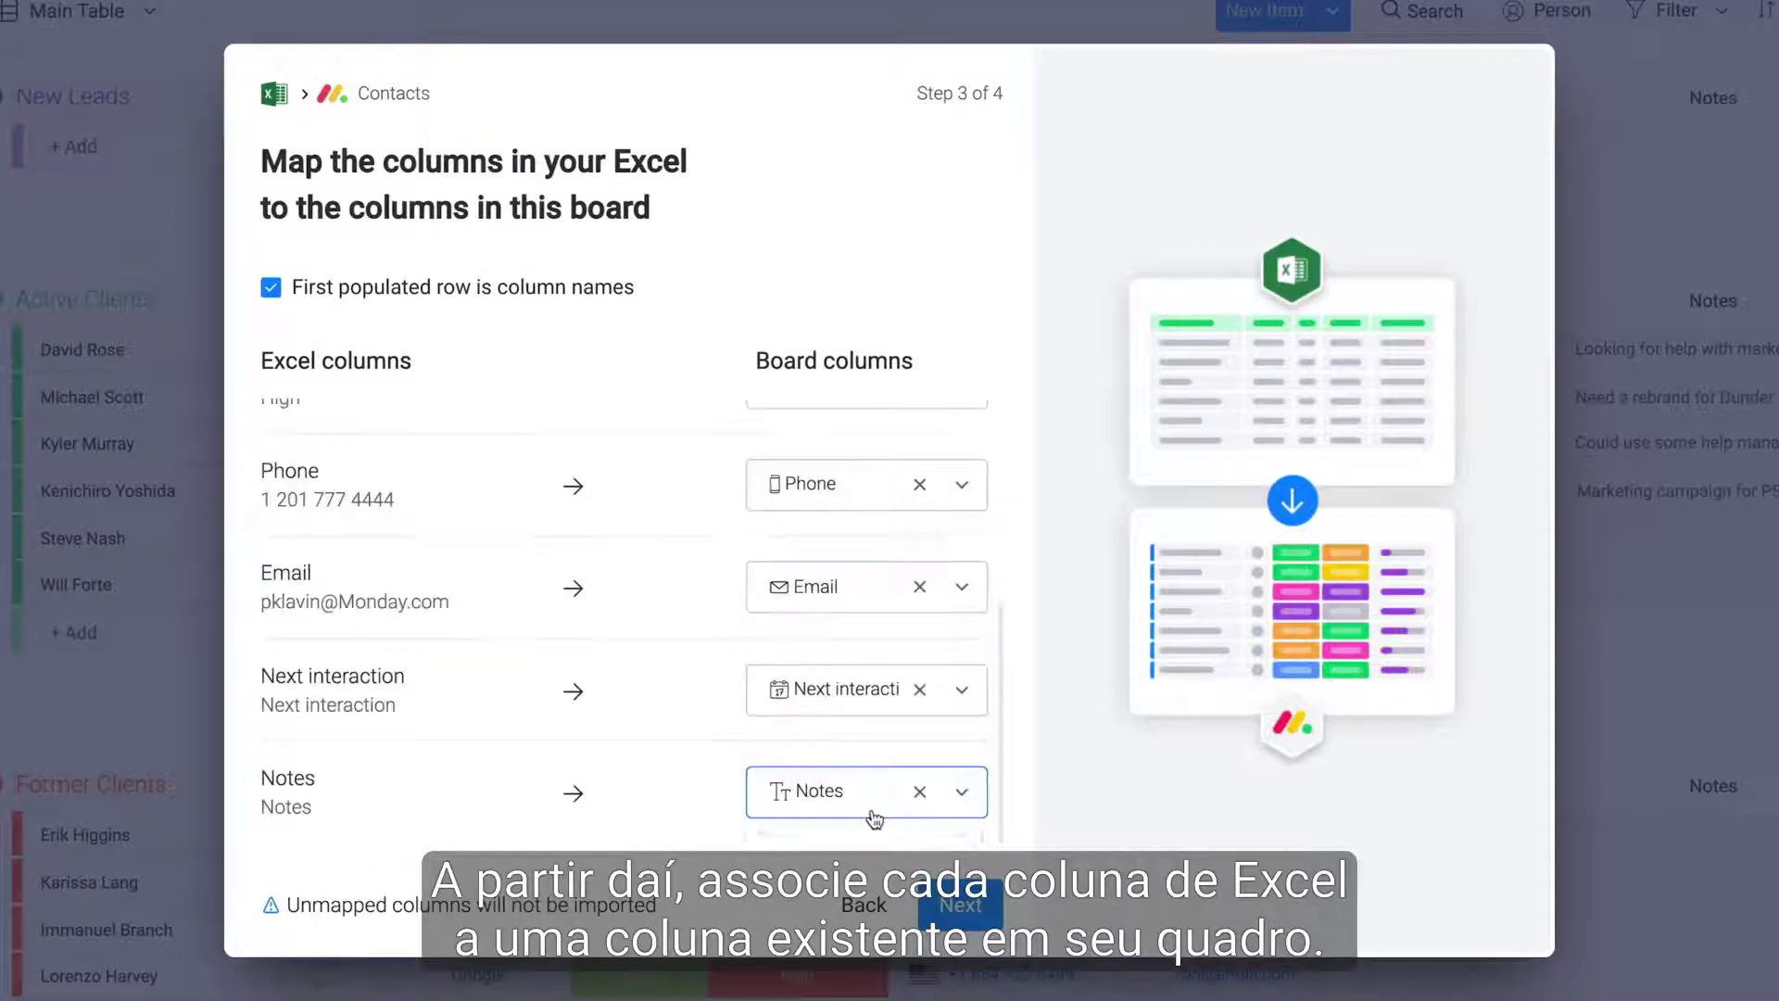
left_click(960, 905)
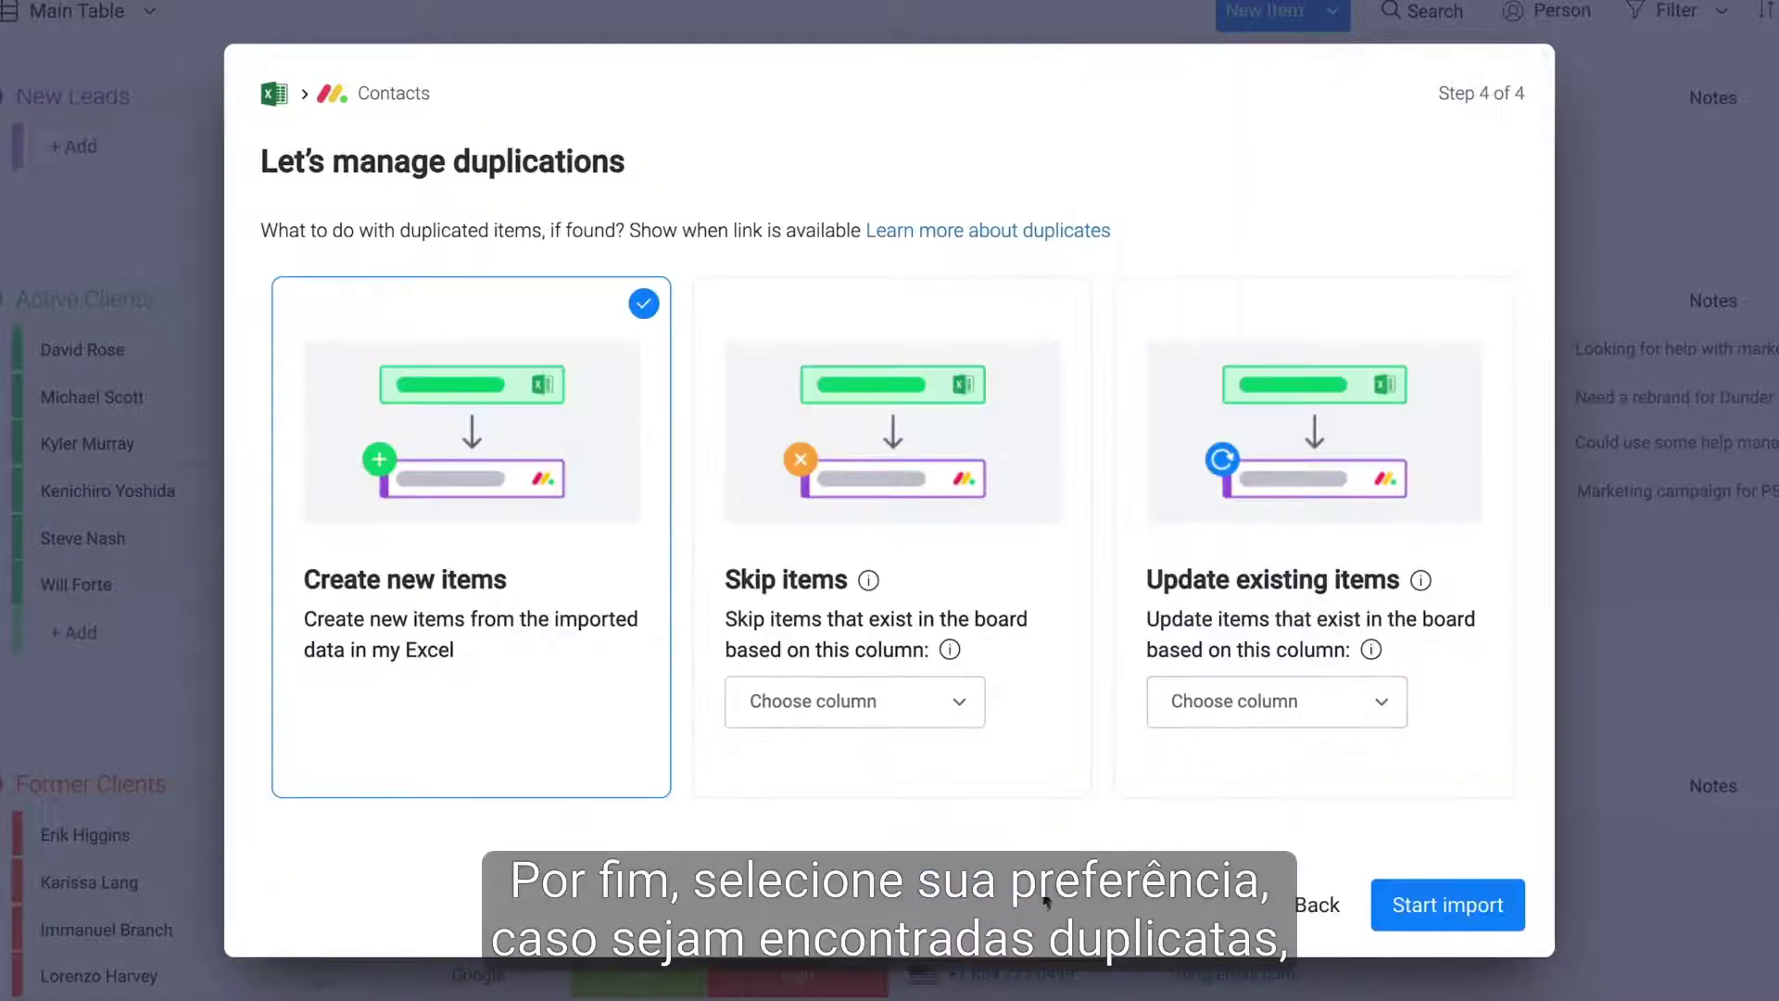
left_click(1471, 925)
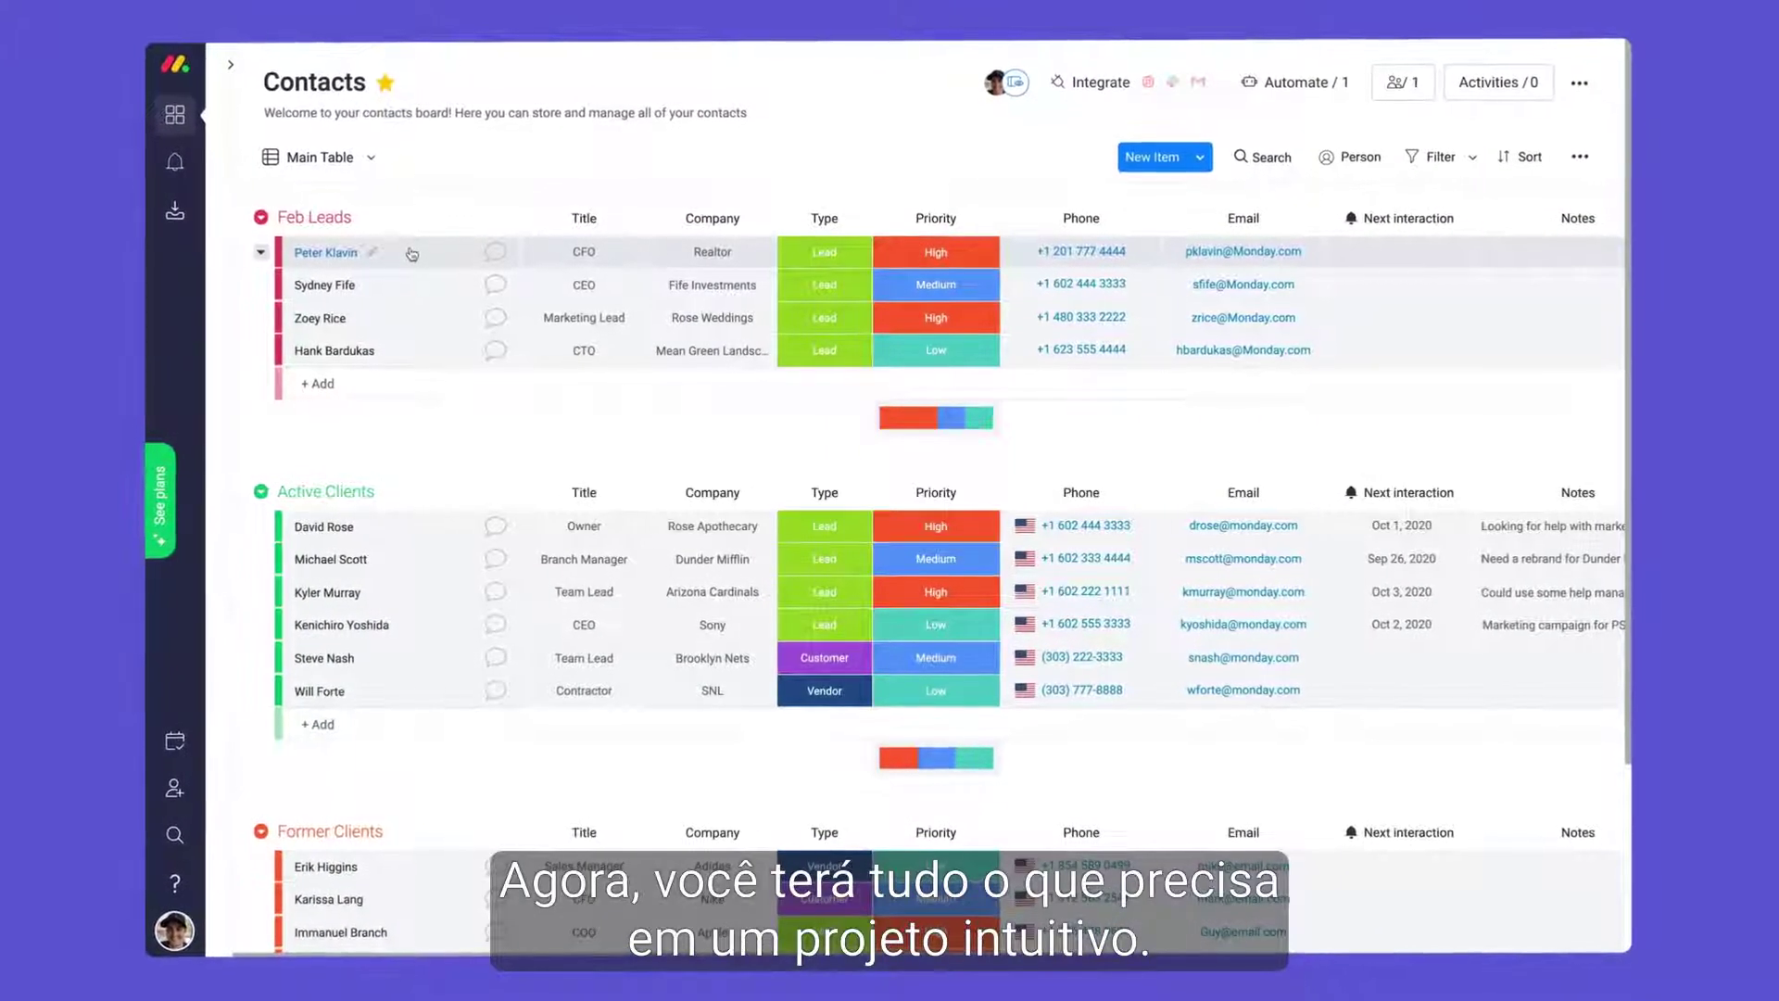
left_click_drag(437, 260, 397, 500)
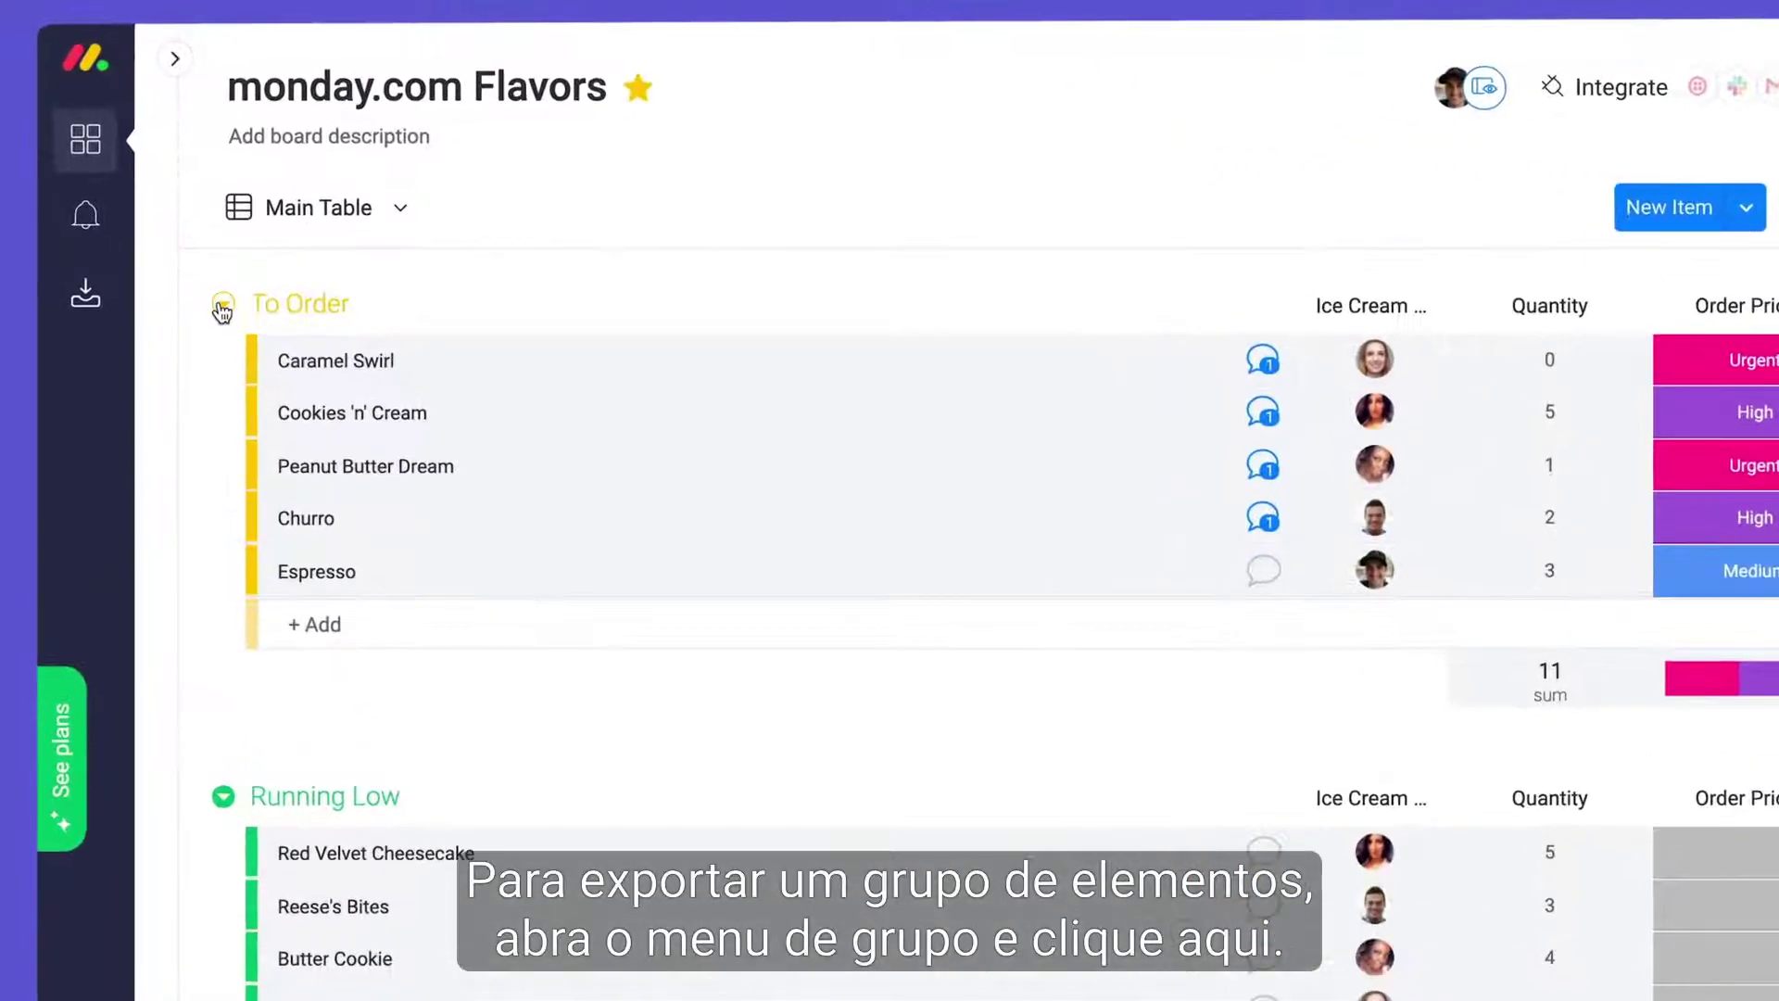
Step: Export the whole monday.com Flavors board to Excel and view its updates sheet
left_click(223, 308)
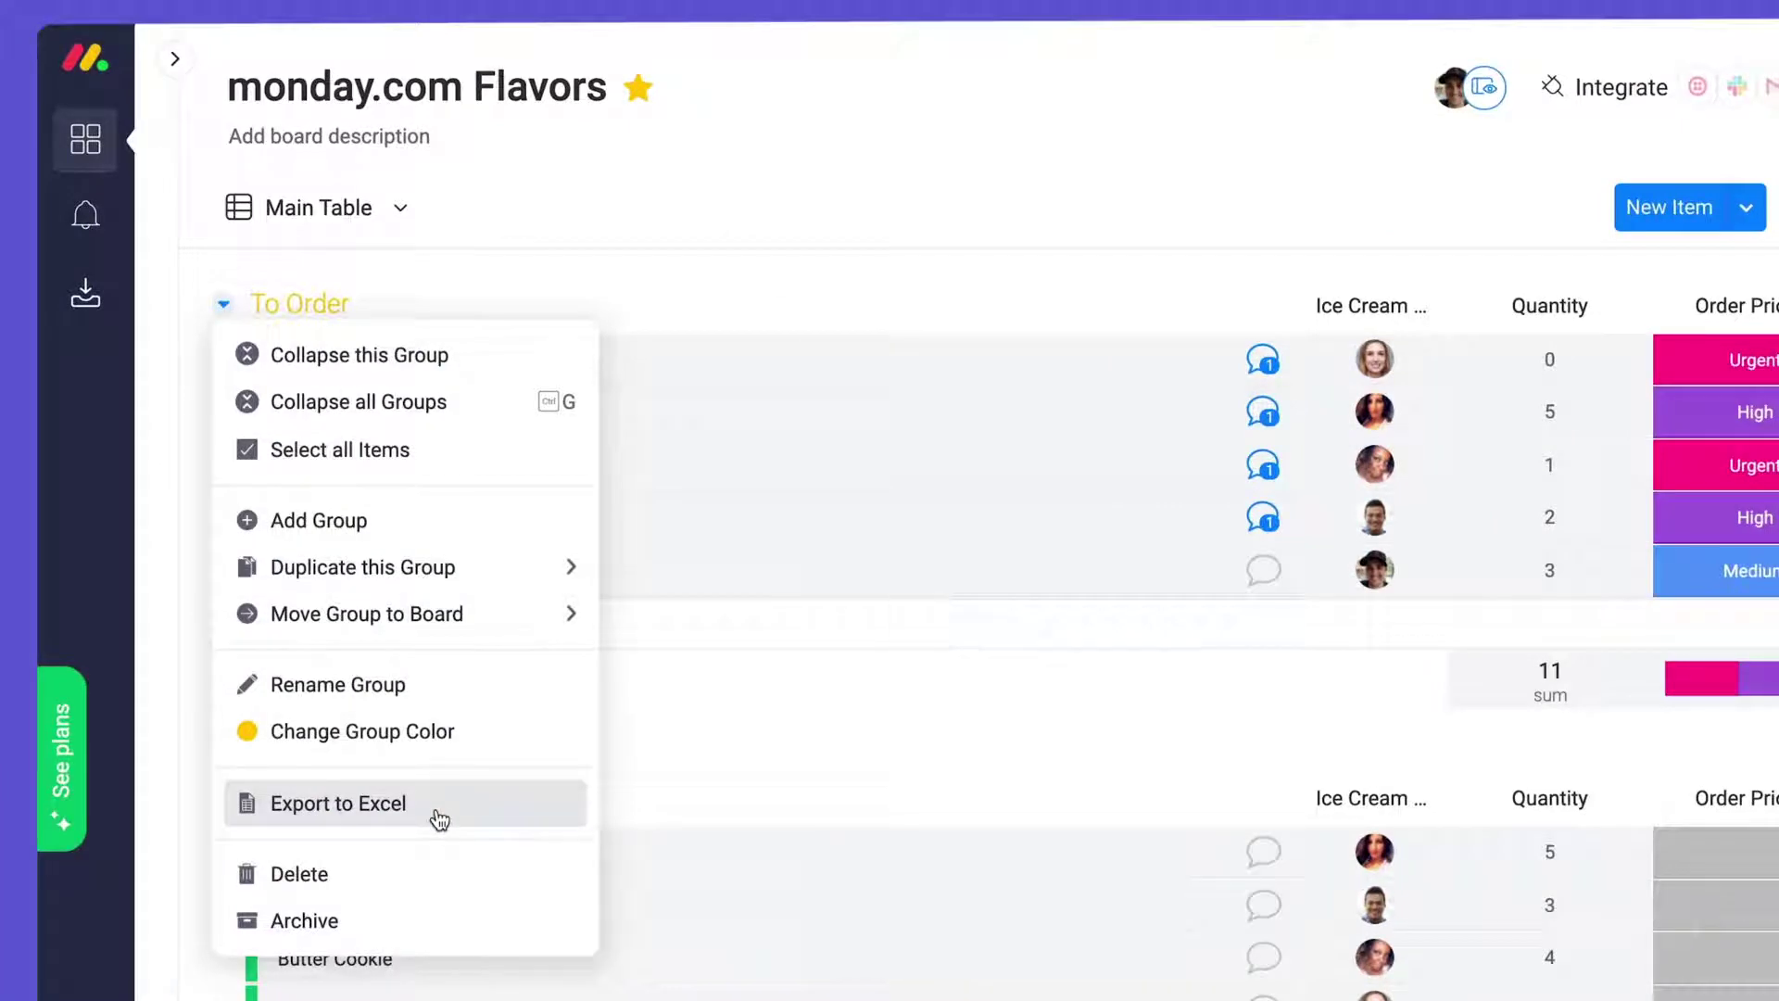
left_click(1427, 685)
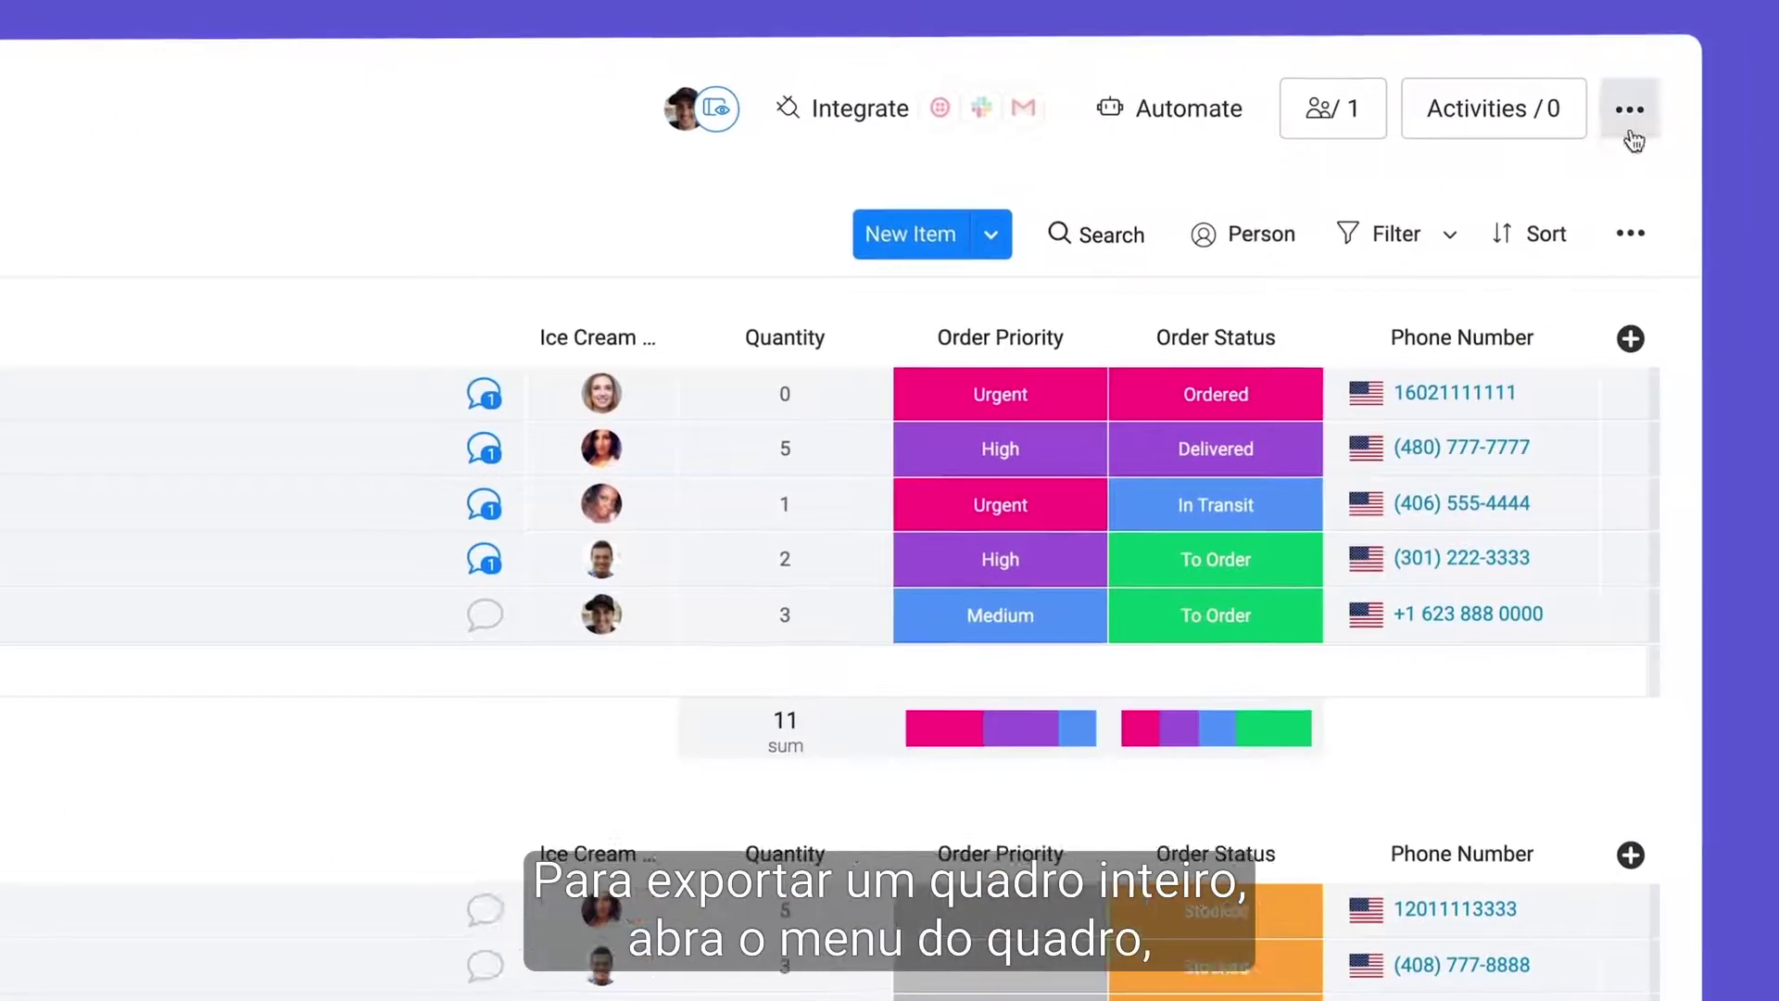
left_click(1633, 120)
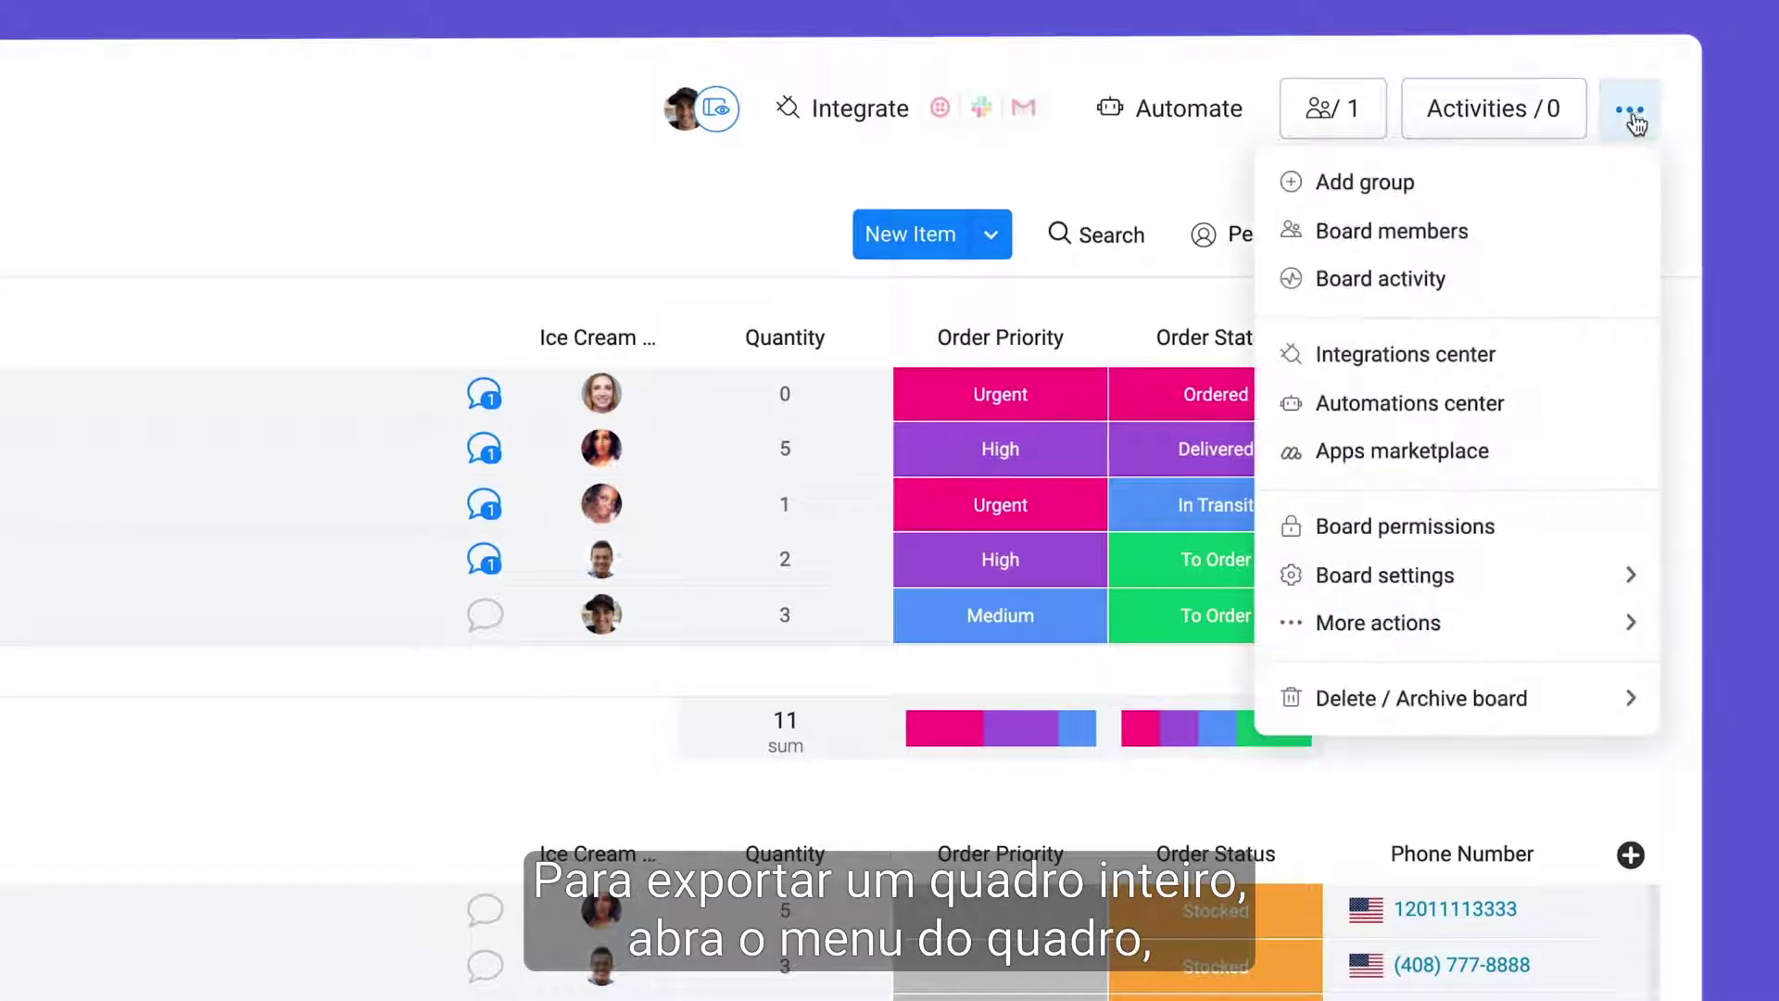
mouse_move(1505, 632)
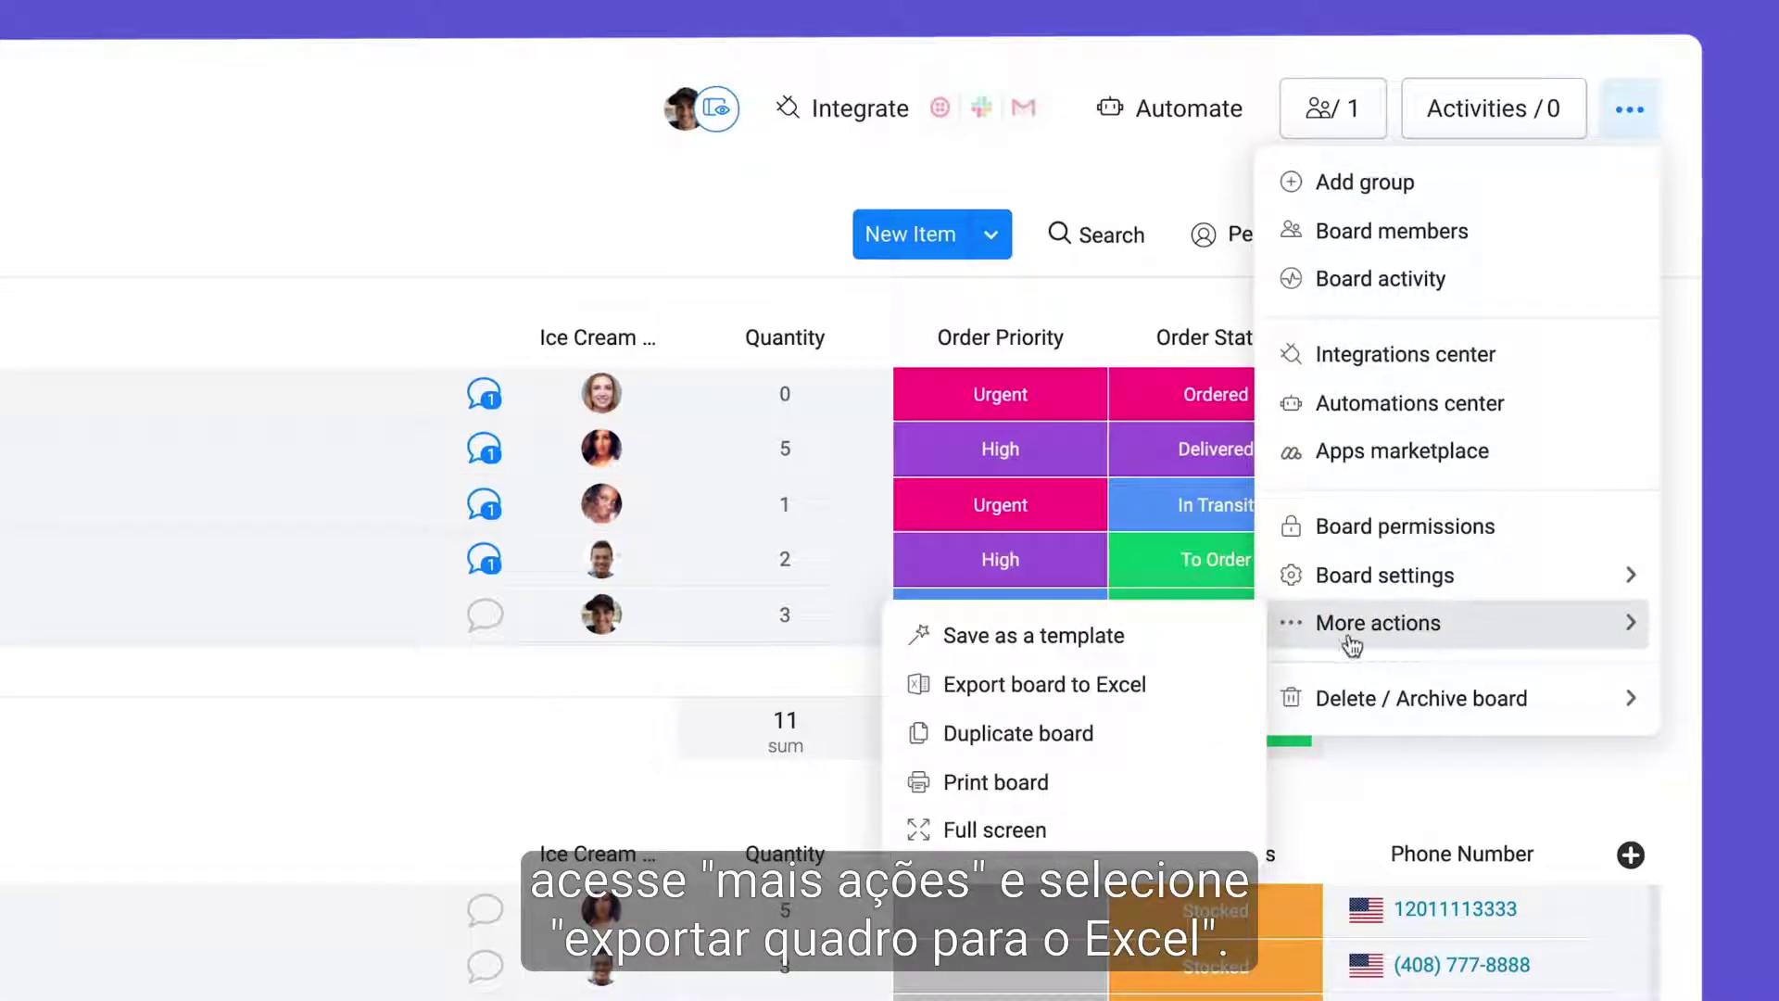
left_click(1190, 693)
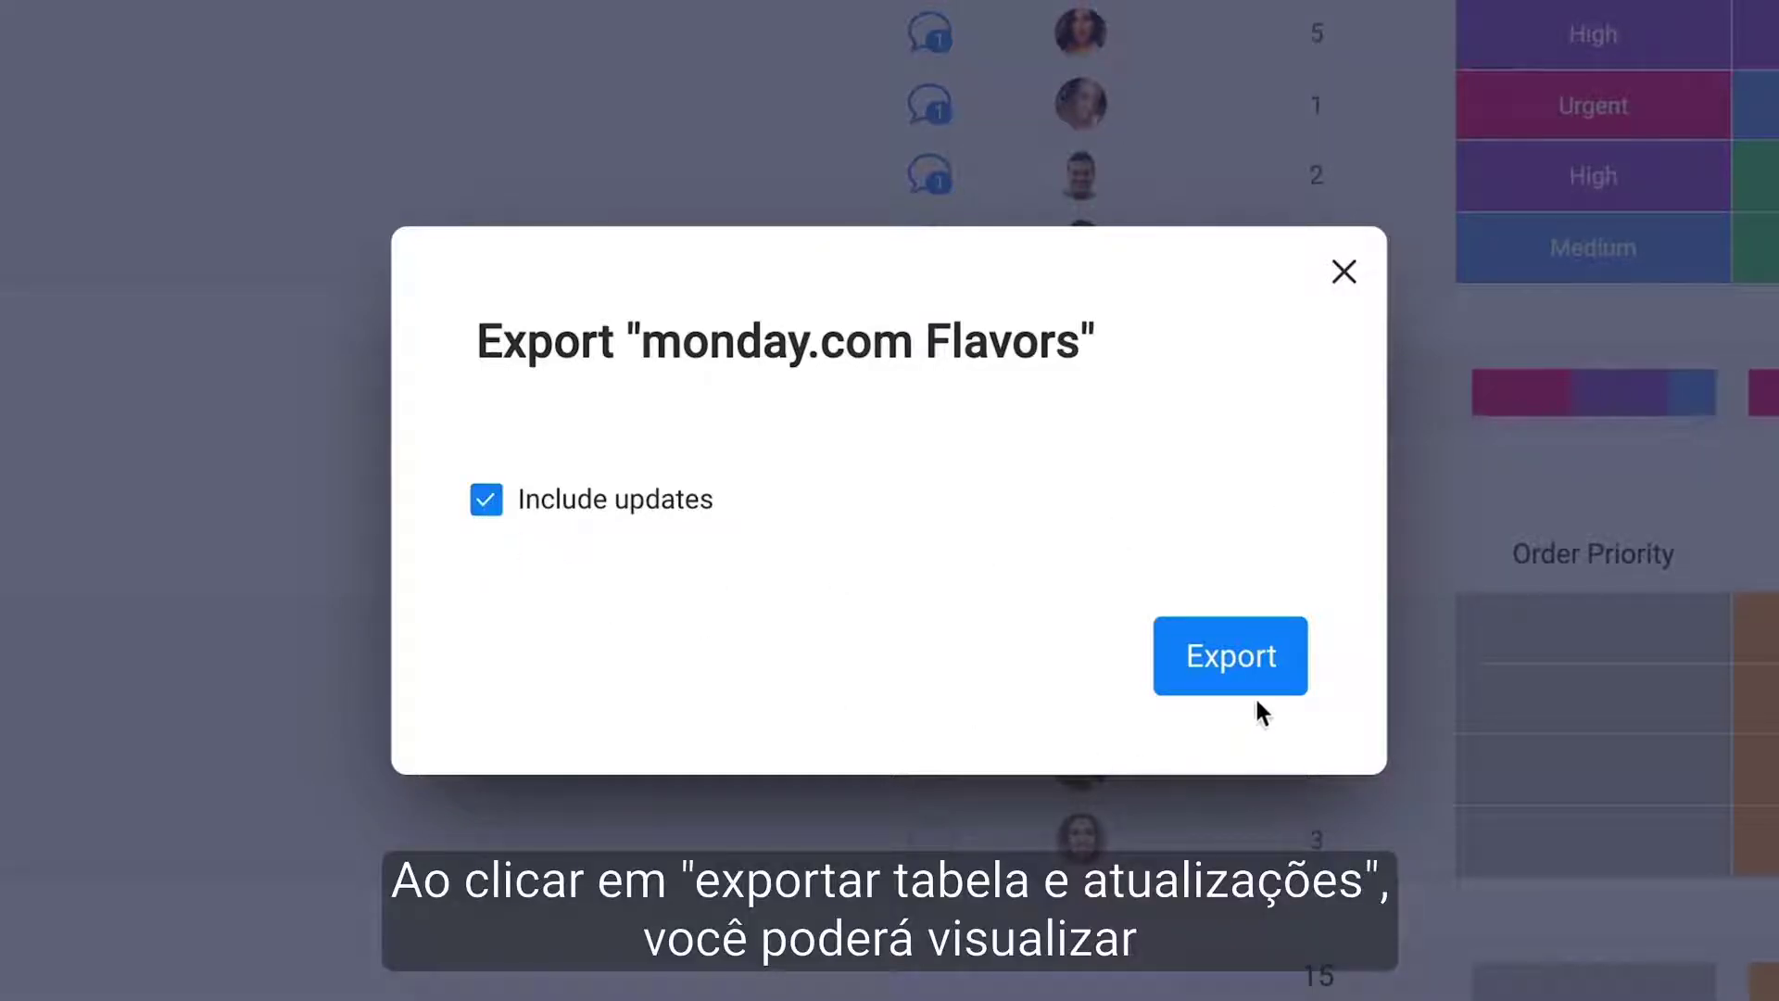
left_click(1255, 693)
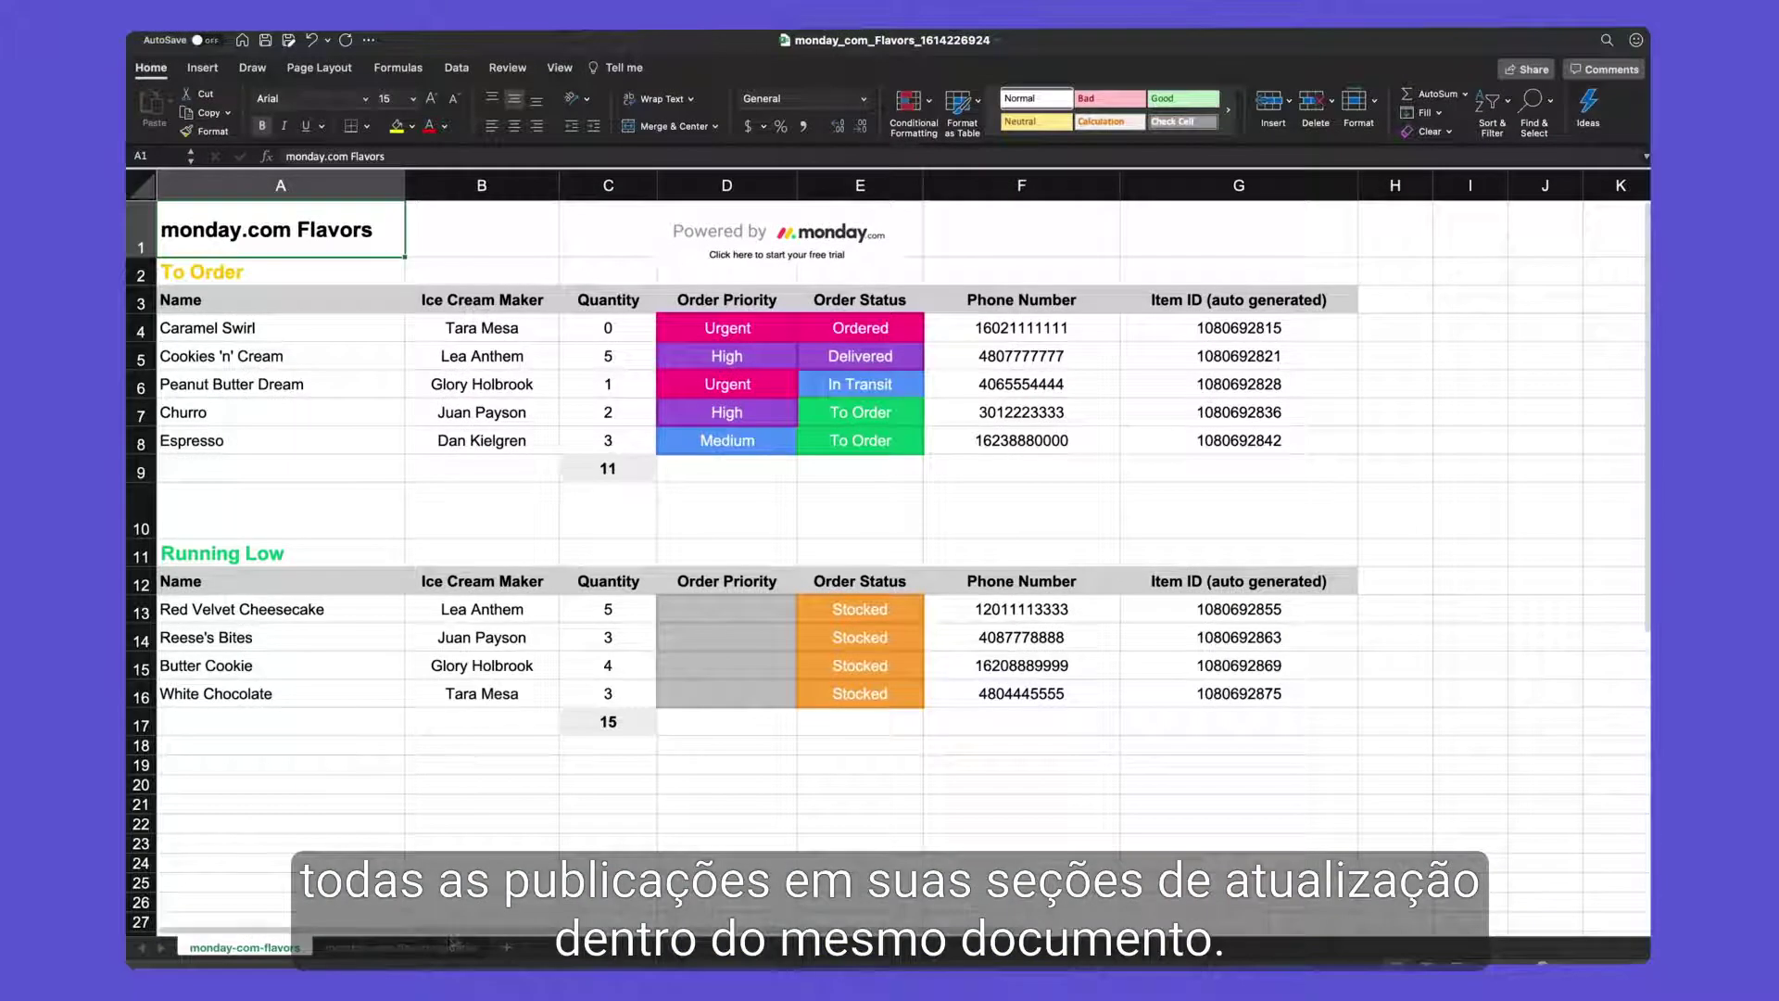
left_click(441, 946)
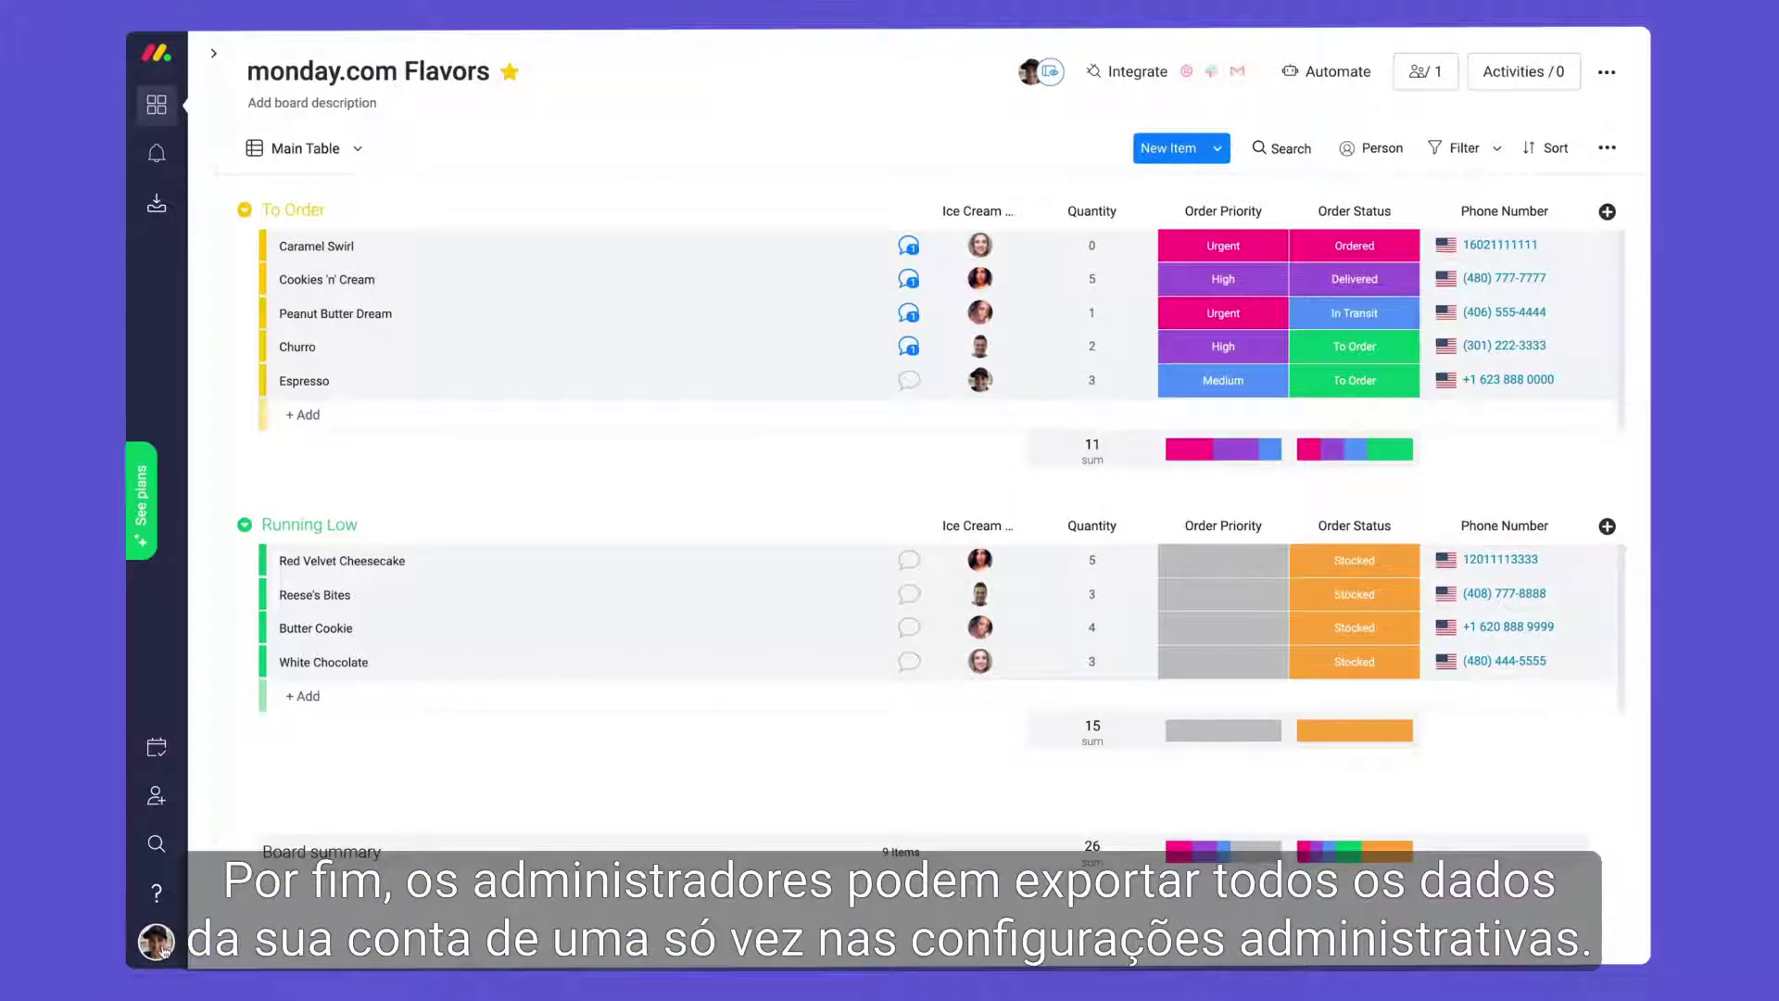
left_click(157, 942)
left_click(310, 772)
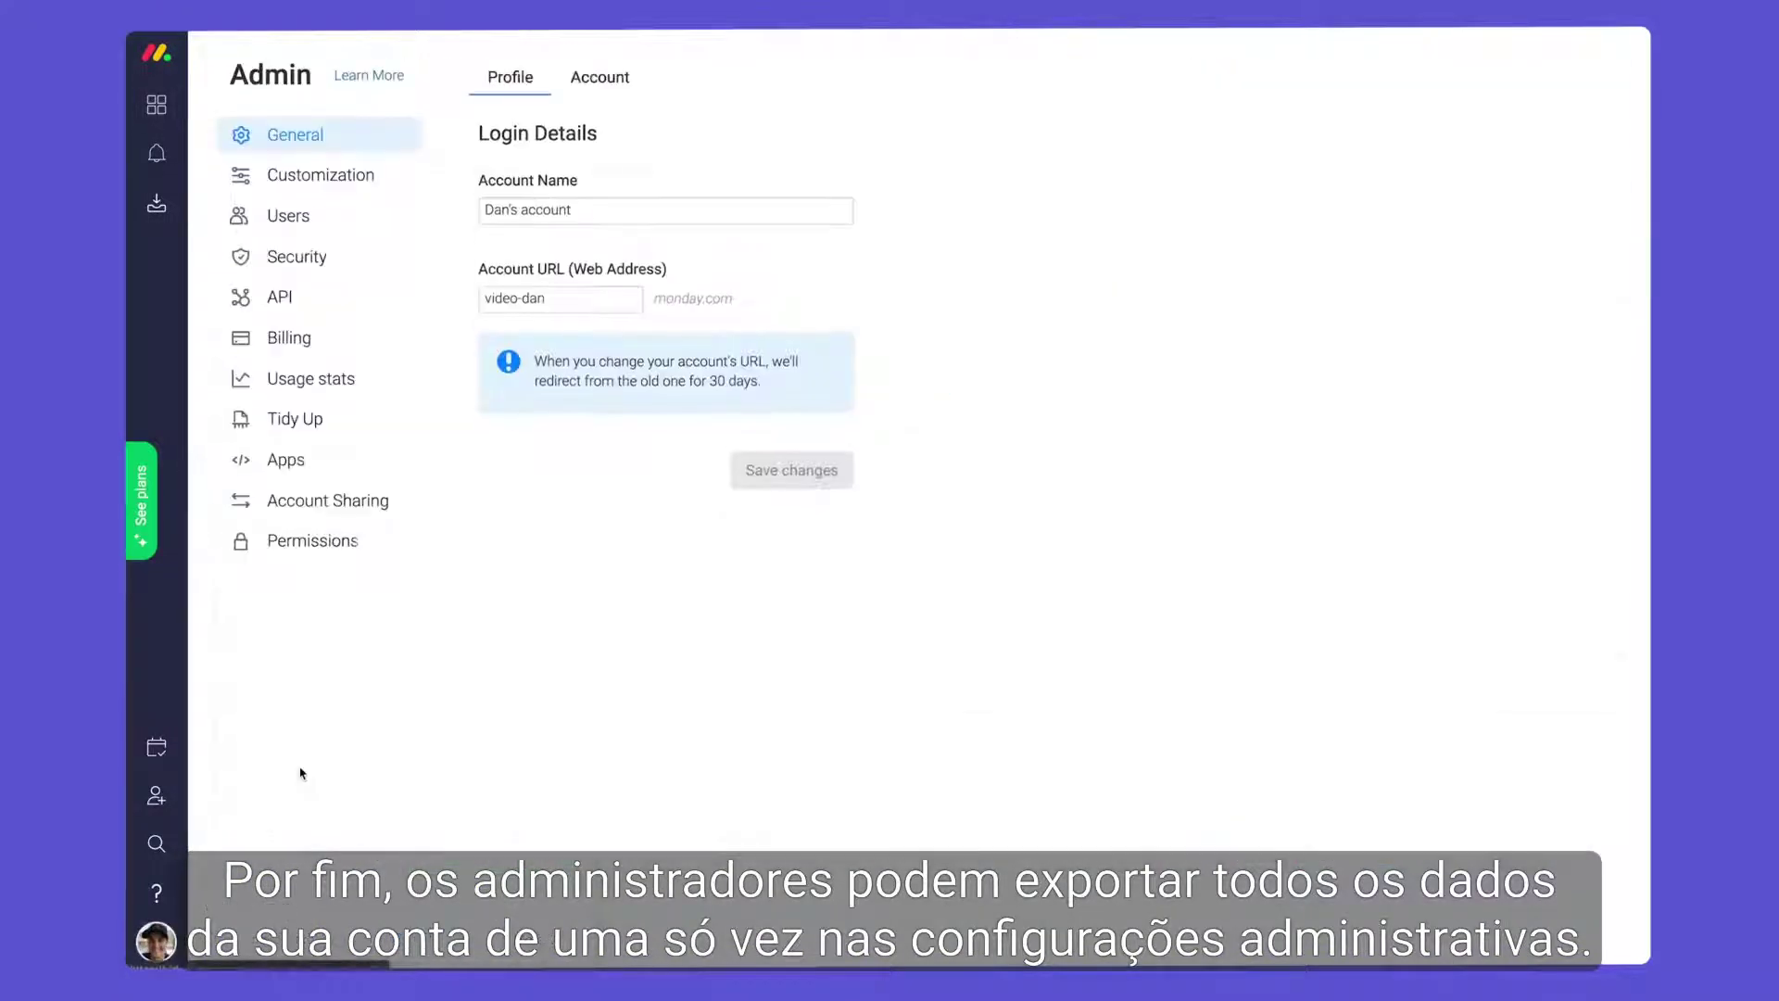
left_click(619, 79)
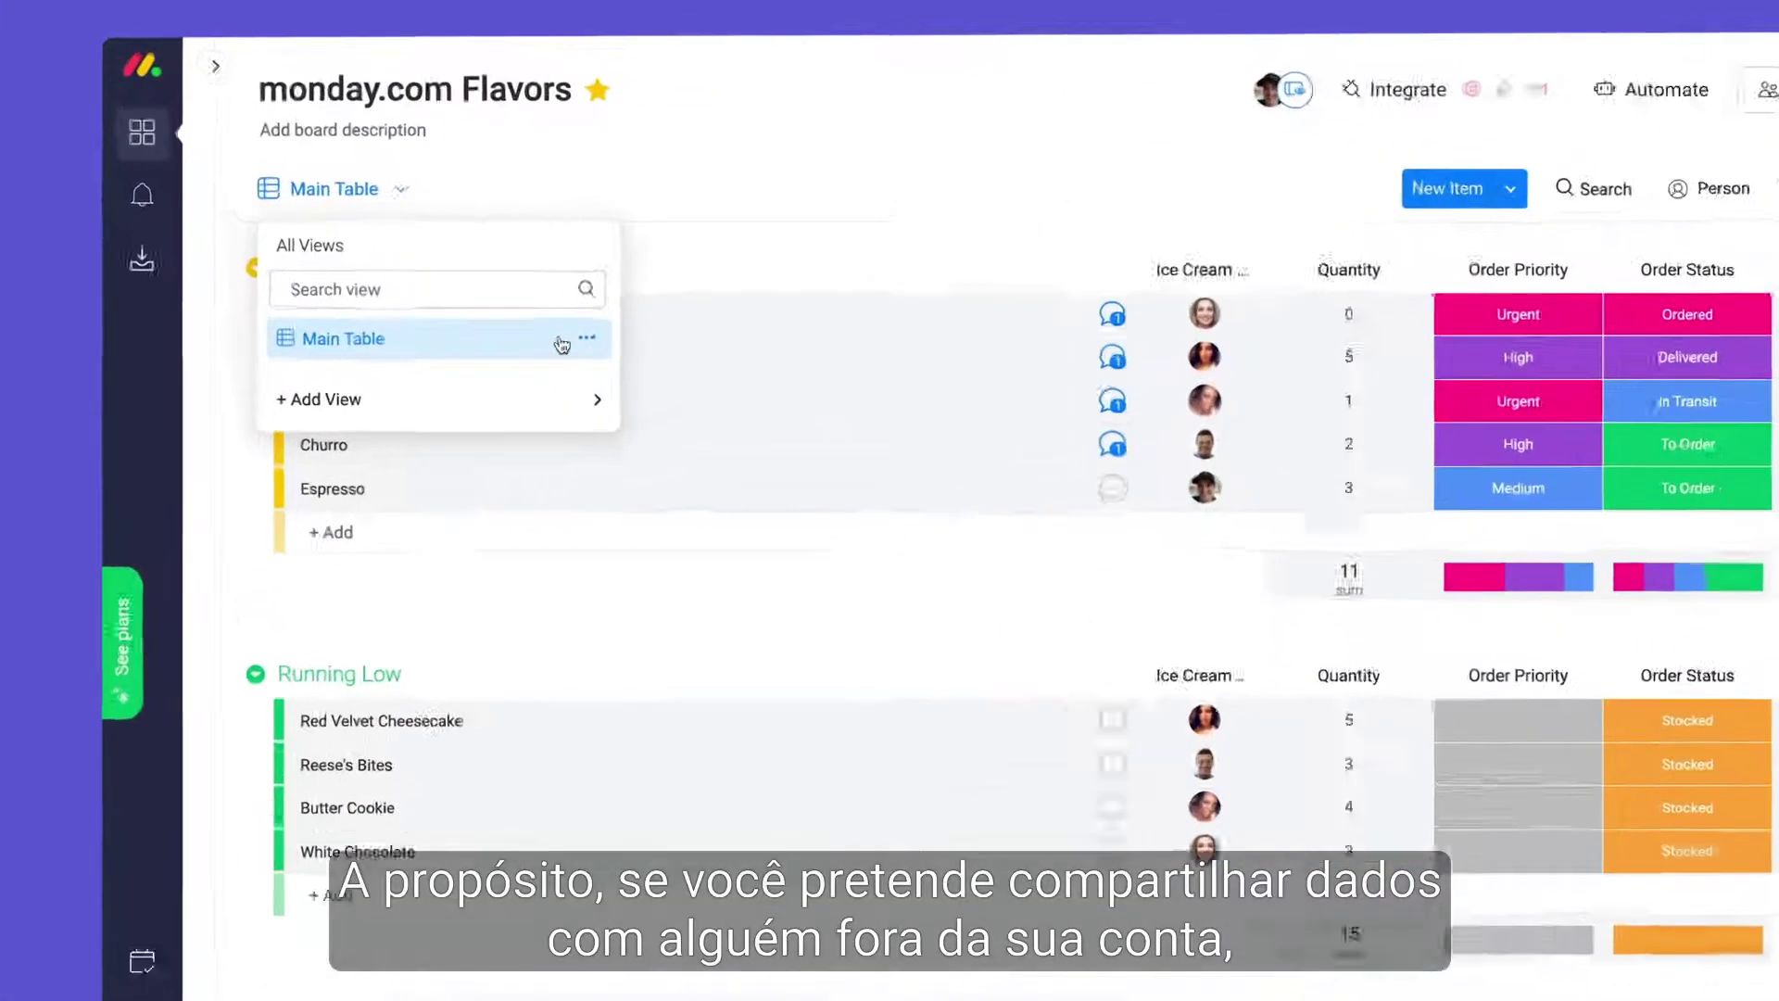
Step: Share the Main Table view via a public link and preview it as viewers see it
left_click(587, 338)
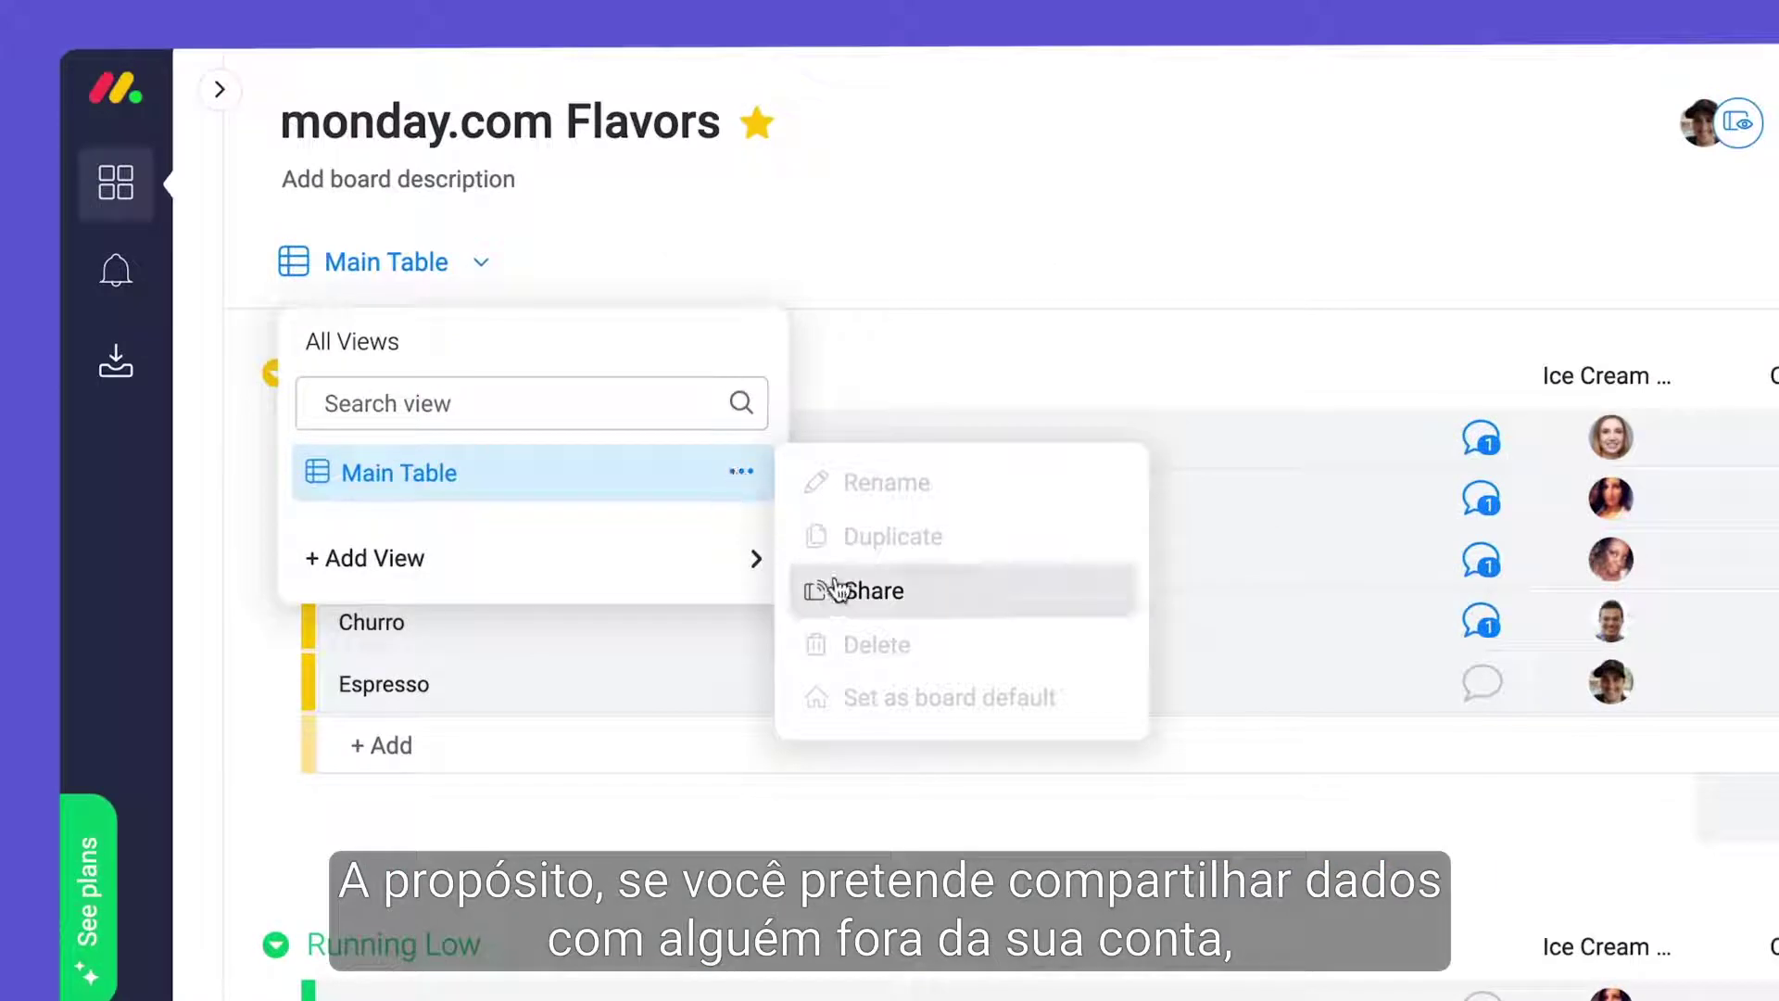
left_click(924, 603)
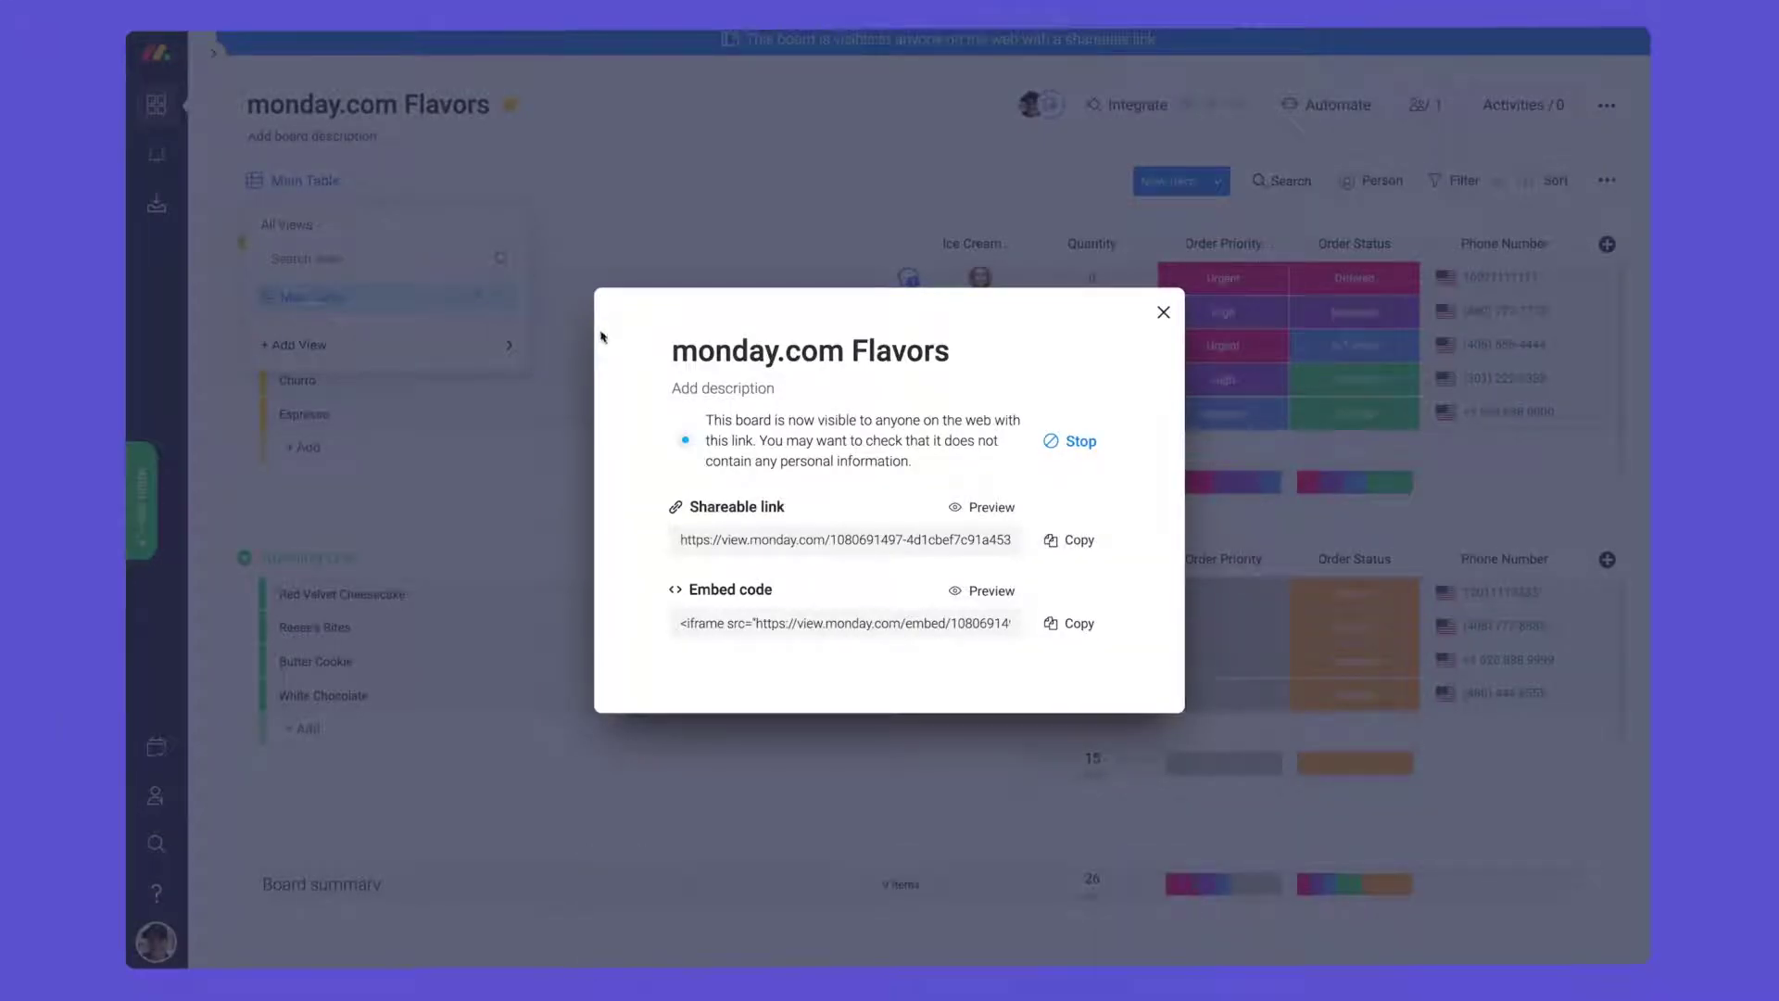
left_click(982, 507)
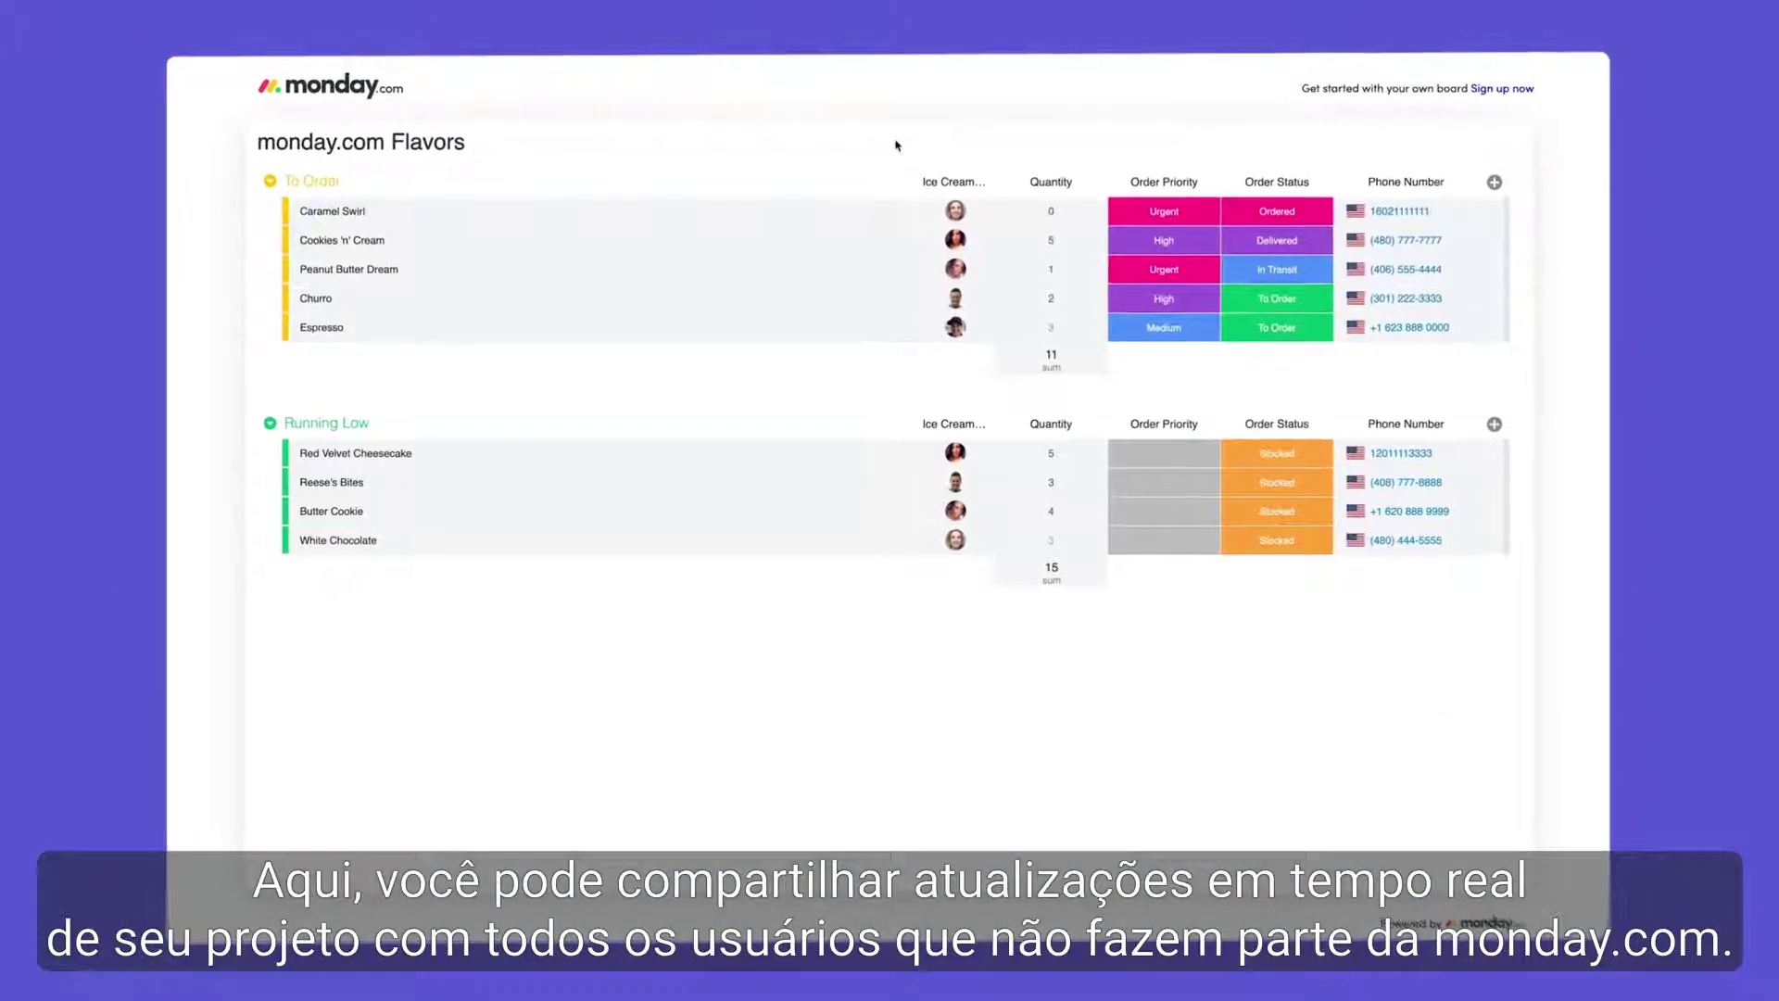